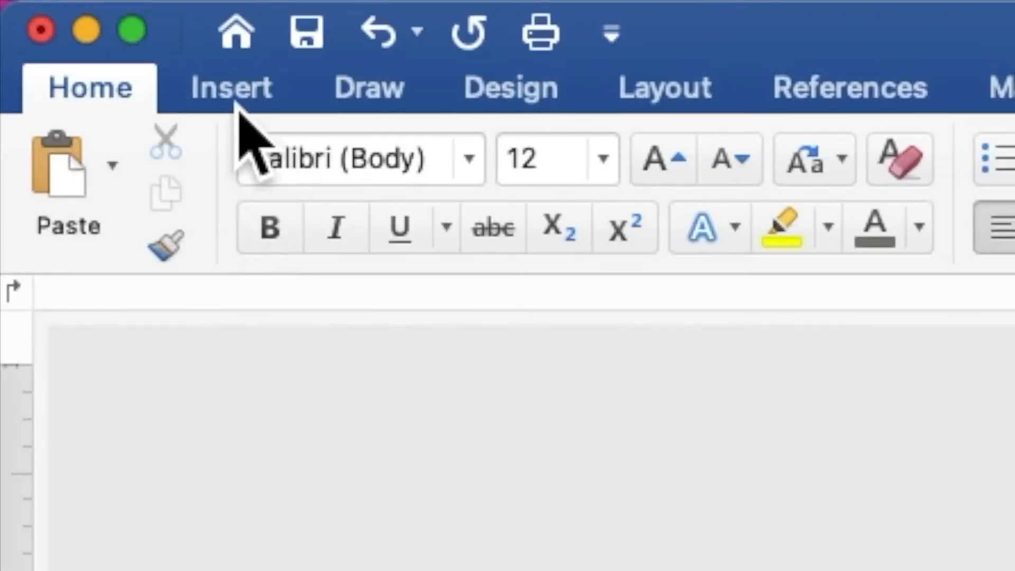
# Insert VINTAGE PINK FLORAL BACKGROUND.jpg from the Desktop's VINTAGE PINK WED folder onto the page
pyautogui.click(237, 104)
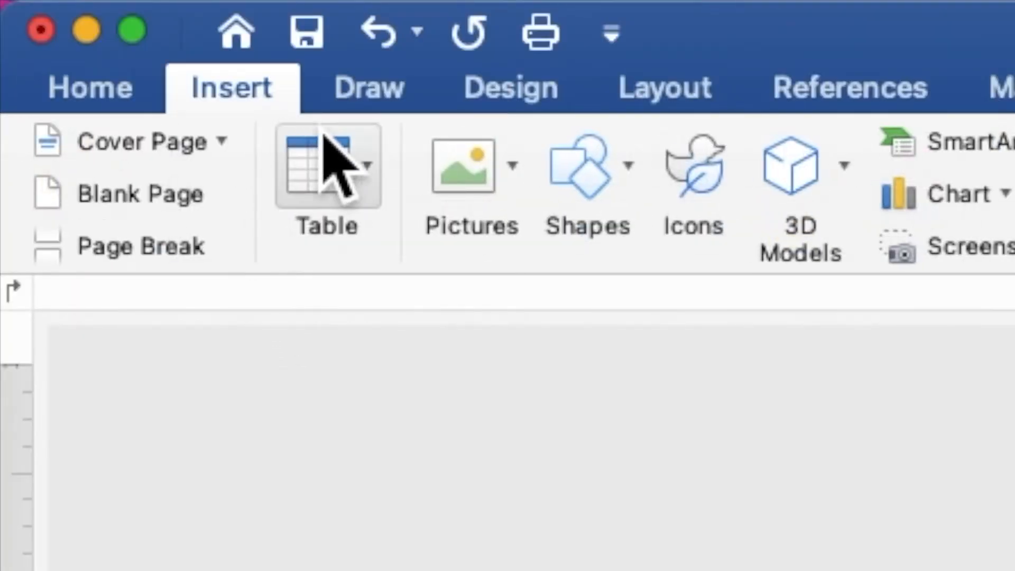
pyautogui.click(479, 168)
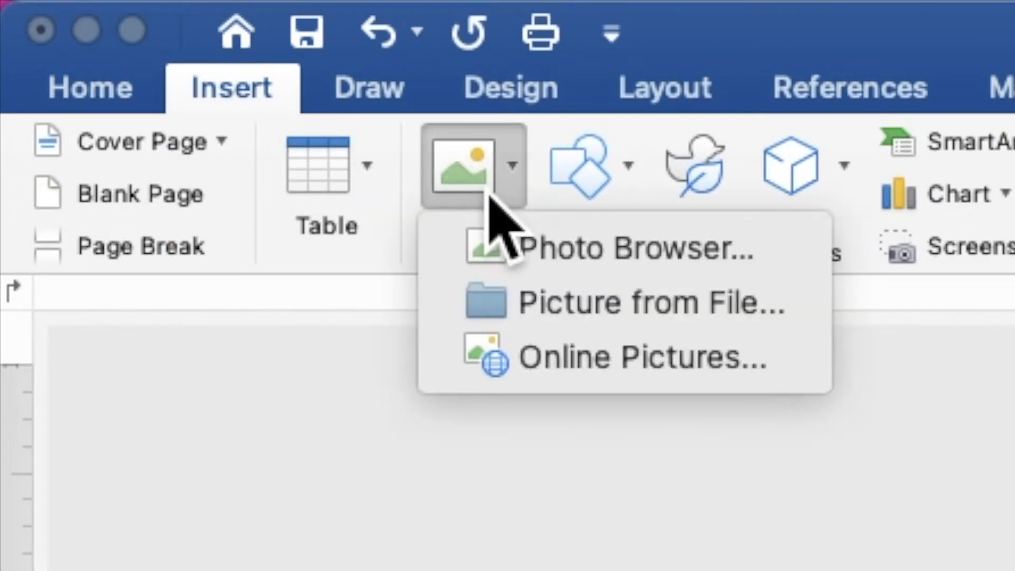
pyautogui.click(533, 309)
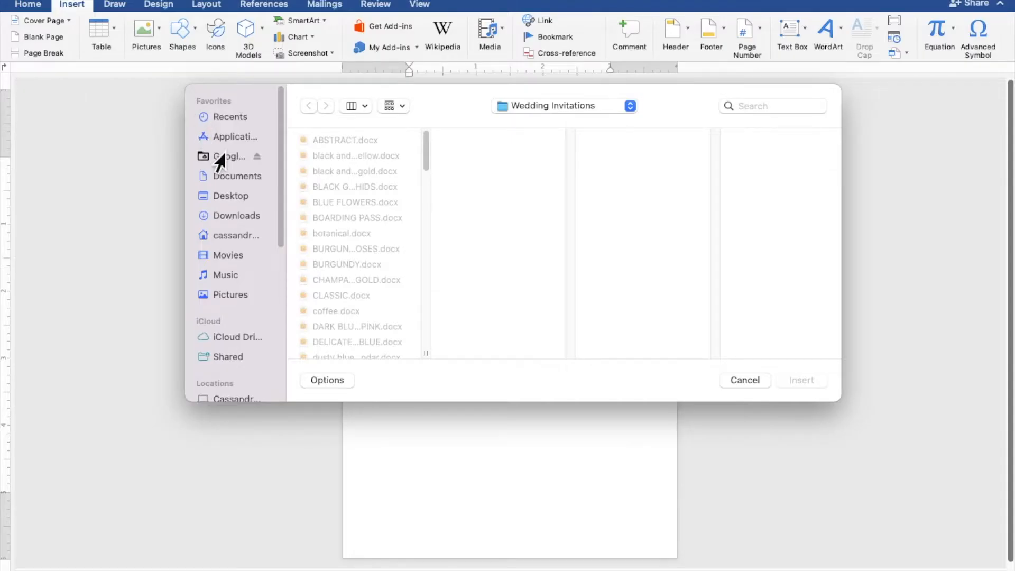
pyautogui.click(231, 196)
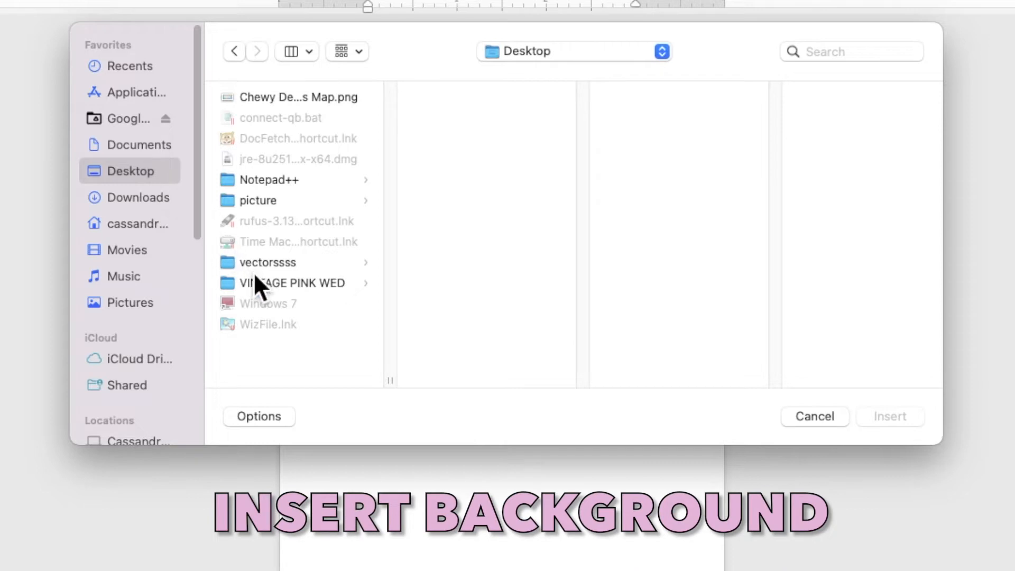
pyautogui.click(265, 288)
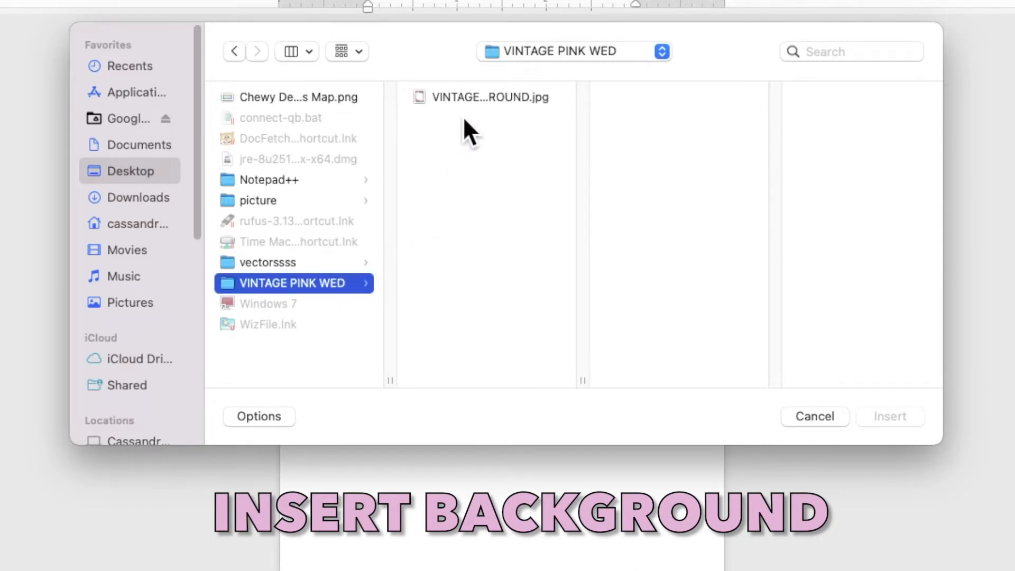
pyautogui.click(469, 102)
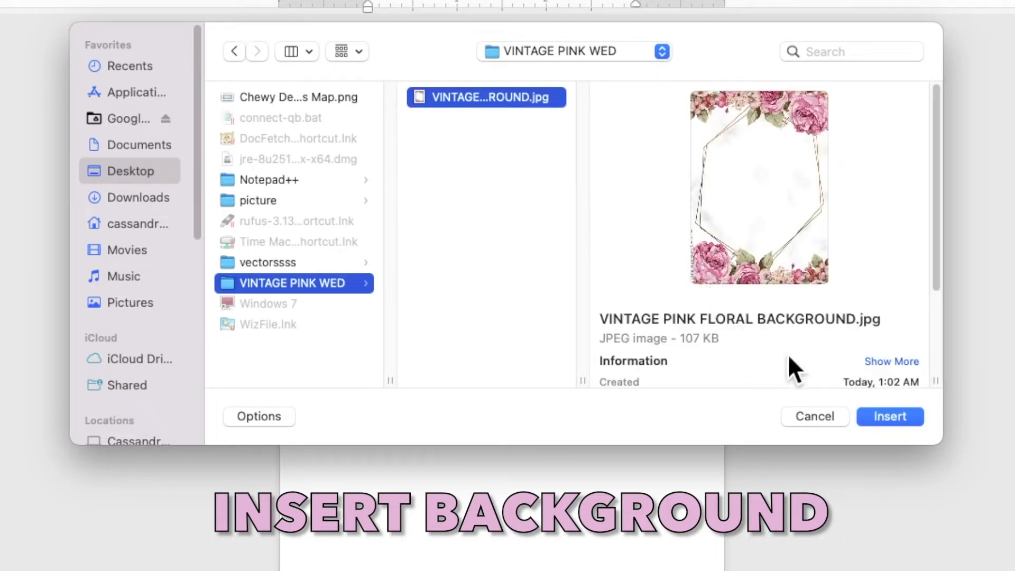
pyautogui.click(885, 417)
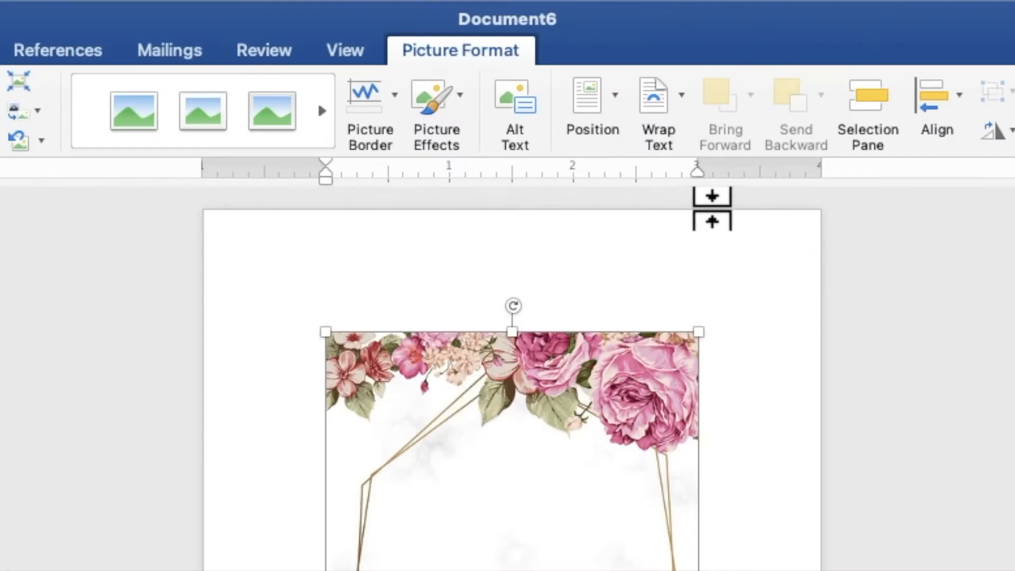
# Set the floral picture behind text and stretch it from the top-left corner to fill the page at 7.12" × 5.08"
pyautogui.click(657, 138)
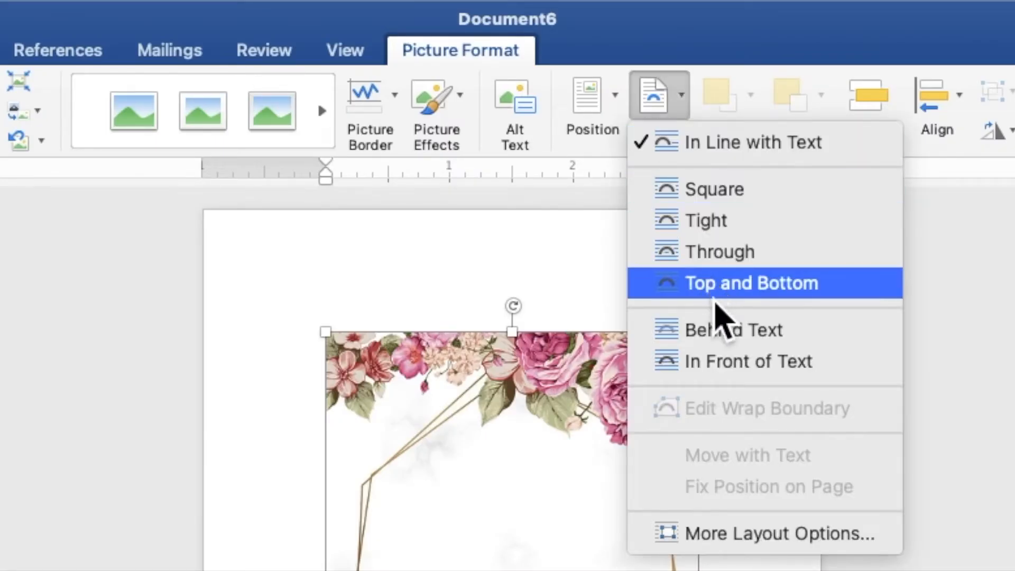
pyautogui.click(725, 336)
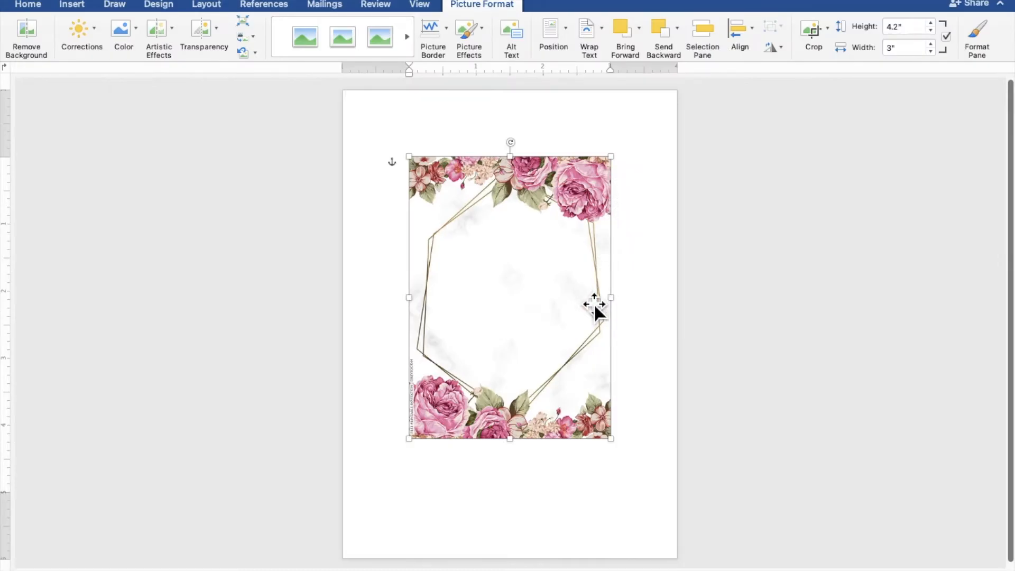
pyautogui.moveTo(594, 303); pyautogui.dragTo(527, 237)
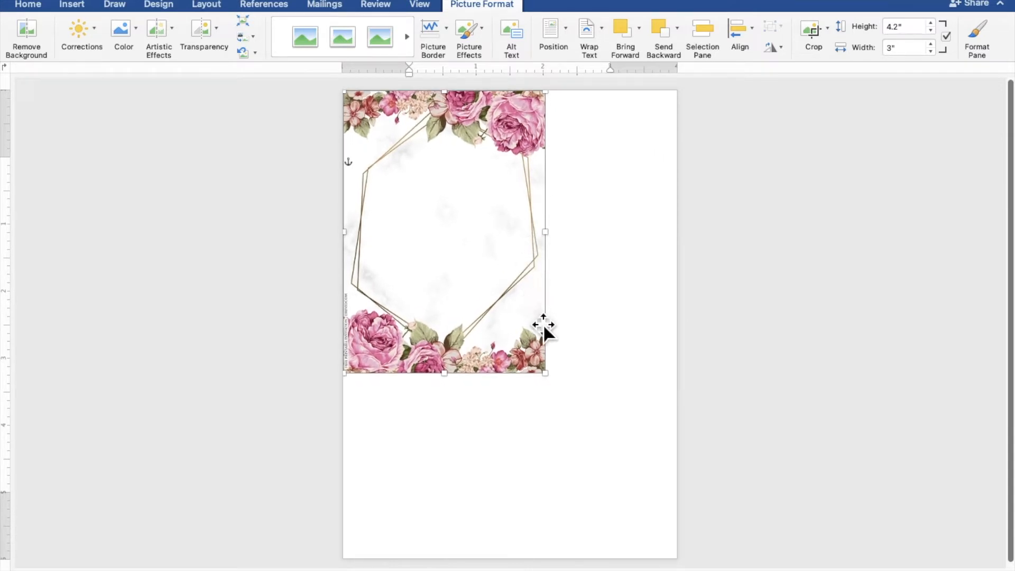
pyautogui.moveTo(556, 383); pyautogui.dragTo(692, 559)
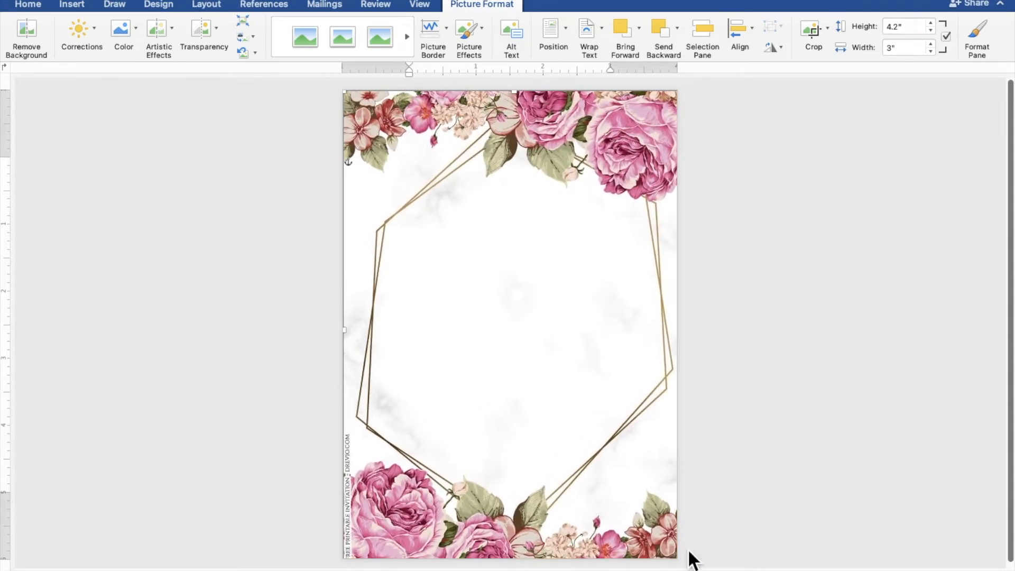
pyautogui.moveTo(625, 435); pyautogui.dragTo(618, 436)
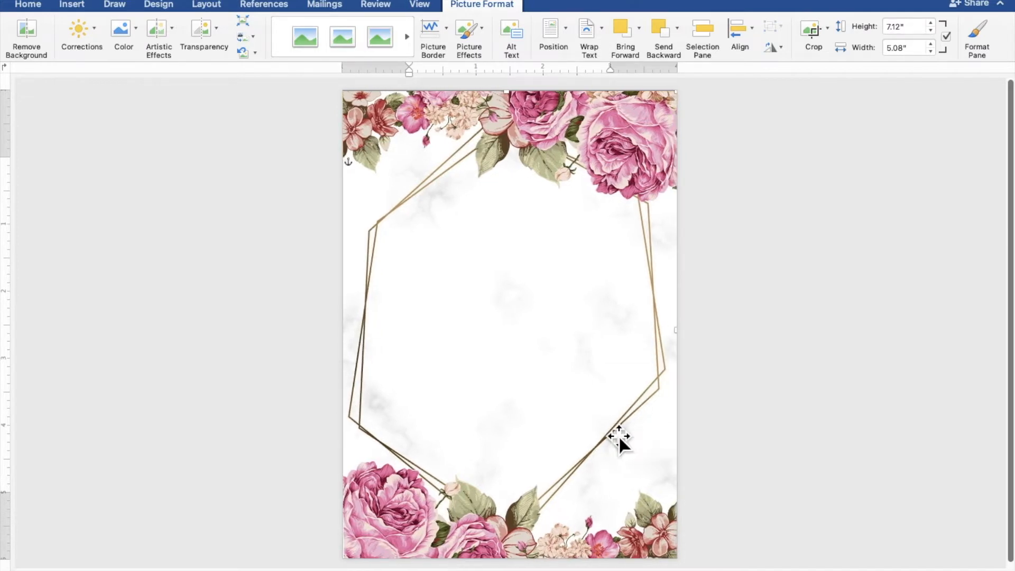
pyautogui.click(804, 386)
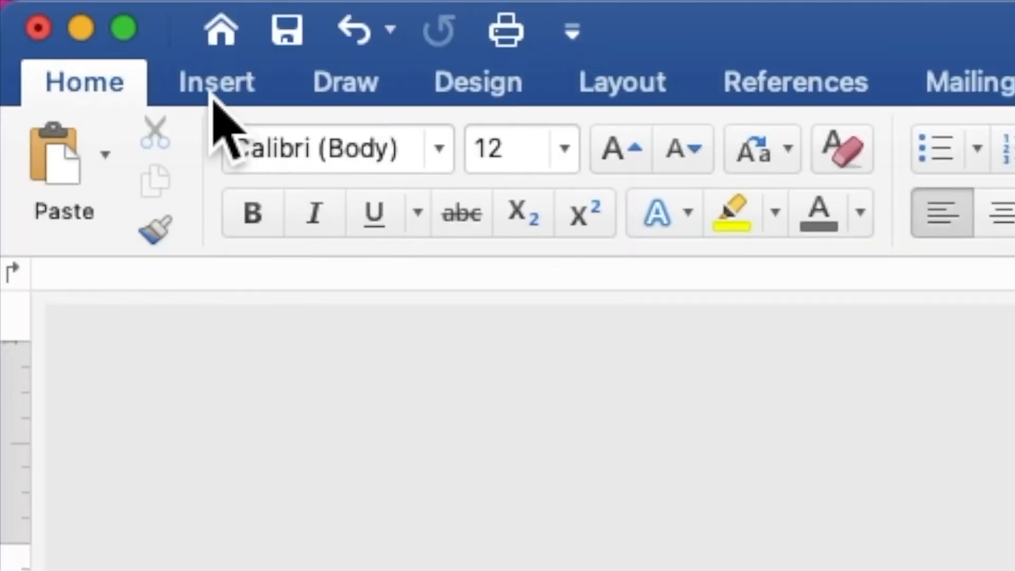
# Draw a 3.84" × 4.12" rectangle over the frame's centre and make it ready for text
pyautogui.click(214, 91)
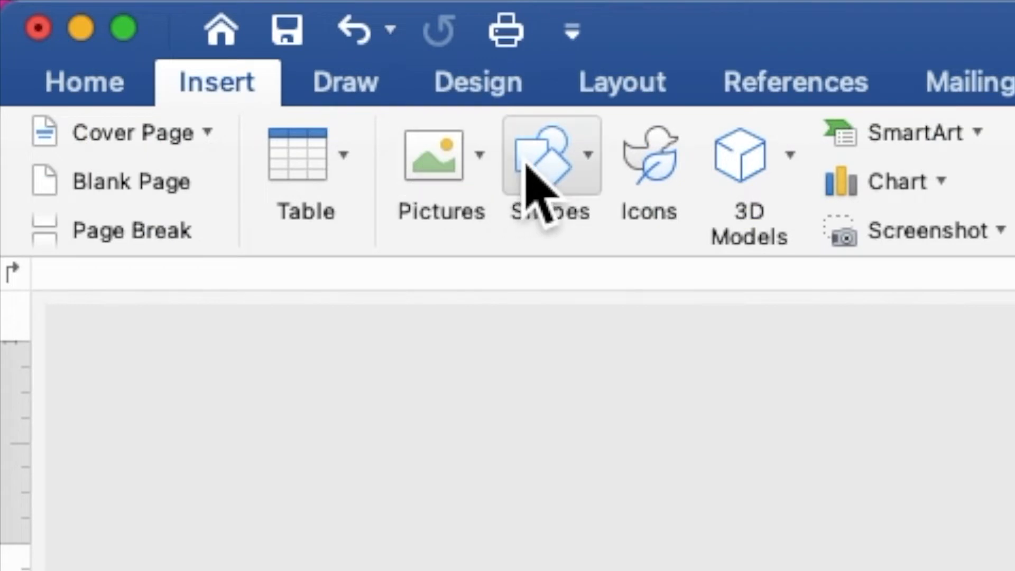
pyautogui.click(562, 161)
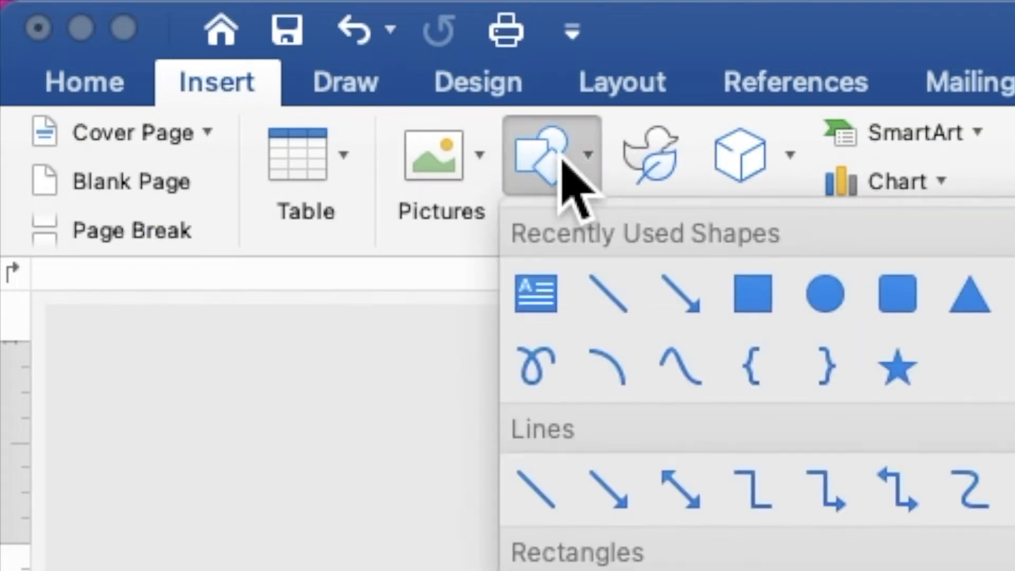
pyautogui.click(772, 305)
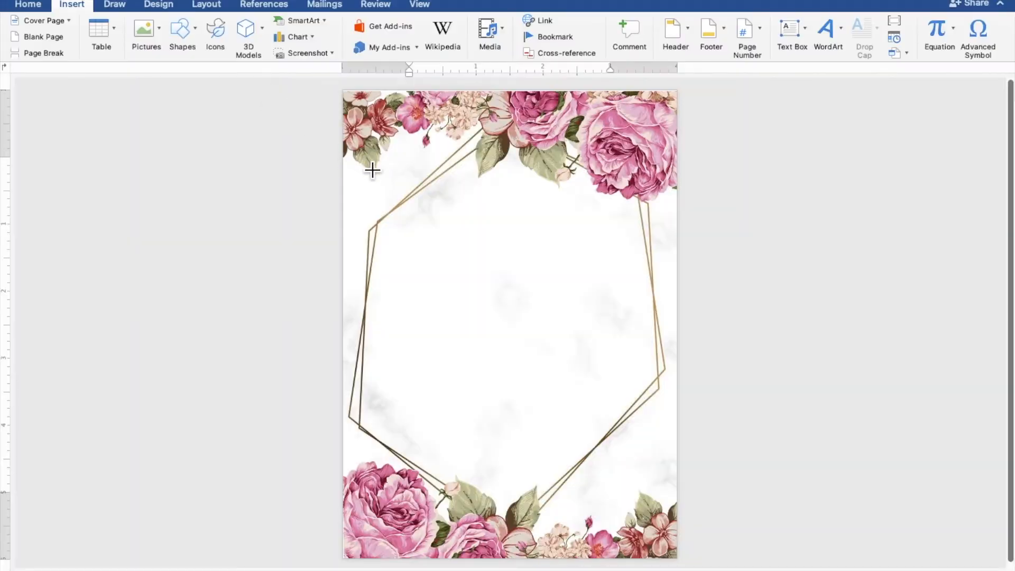
pyautogui.moveTo(379, 178)
pyautogui.mouseDown()
pyautogui.moveTo(459, 253)
pyautogui.moveTo(593, 436)
pyautogui.moveTo(649, 464)
pyautogui.mouseUp()
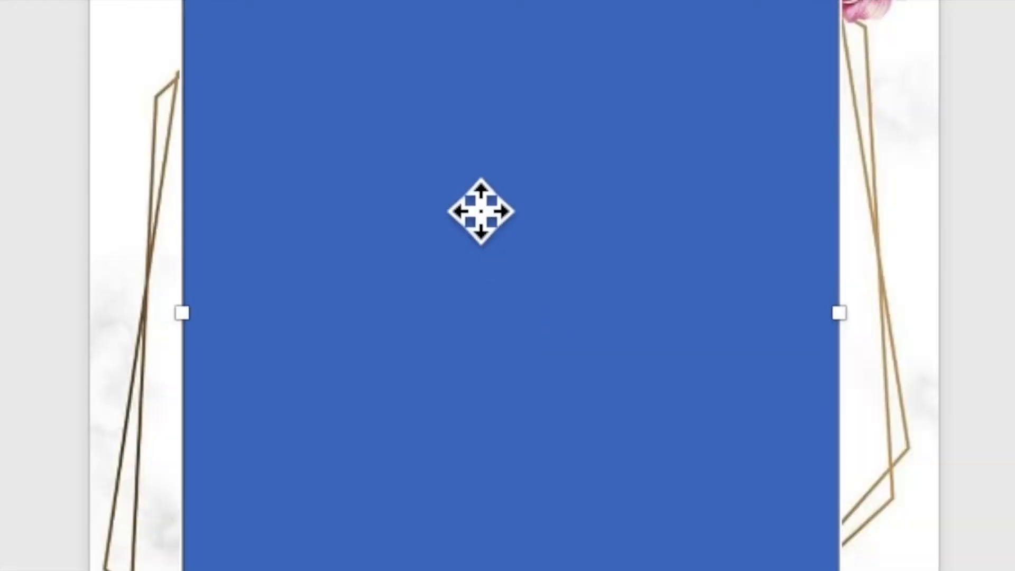
pyautogui.rightClick(464, 187)
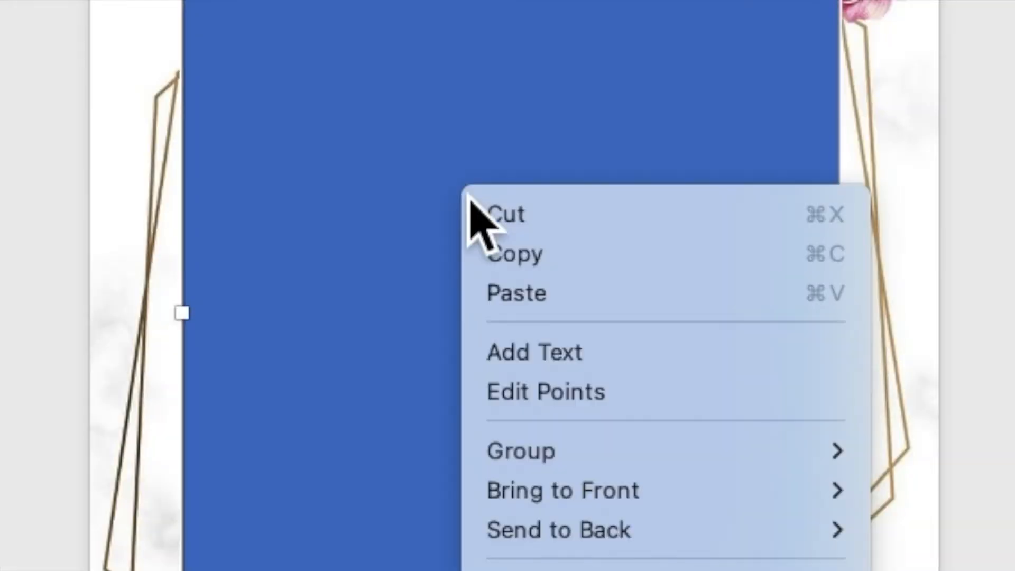
pyautogui.click(546, 360)
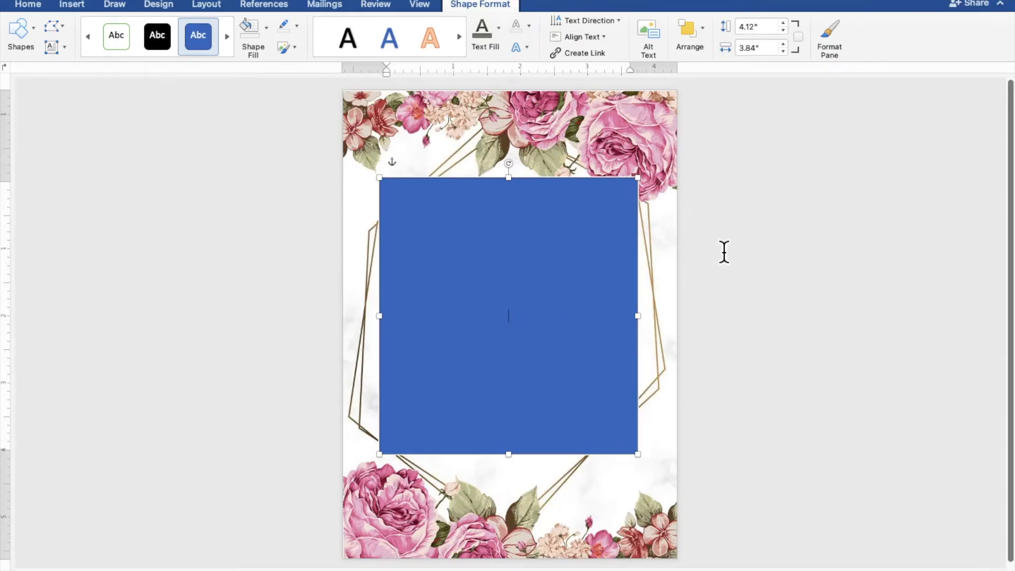
# Type TOGETHER WITH THEIR FAMILIES in the rectangle, then the groom's name on the next line
pyautogui.scroll(5, 724, 251)
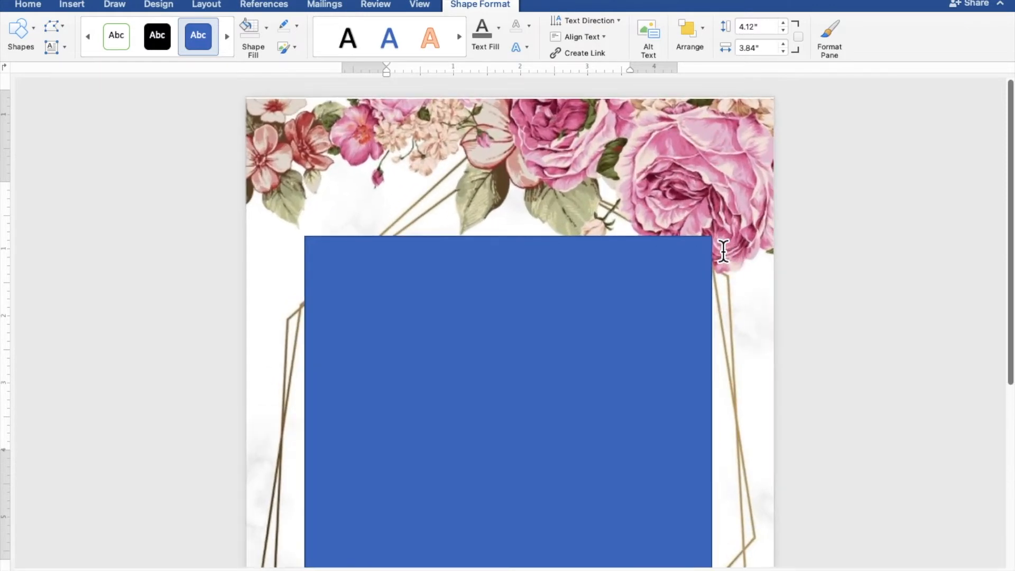
pyautogui.scroll(-2, 731, 249)
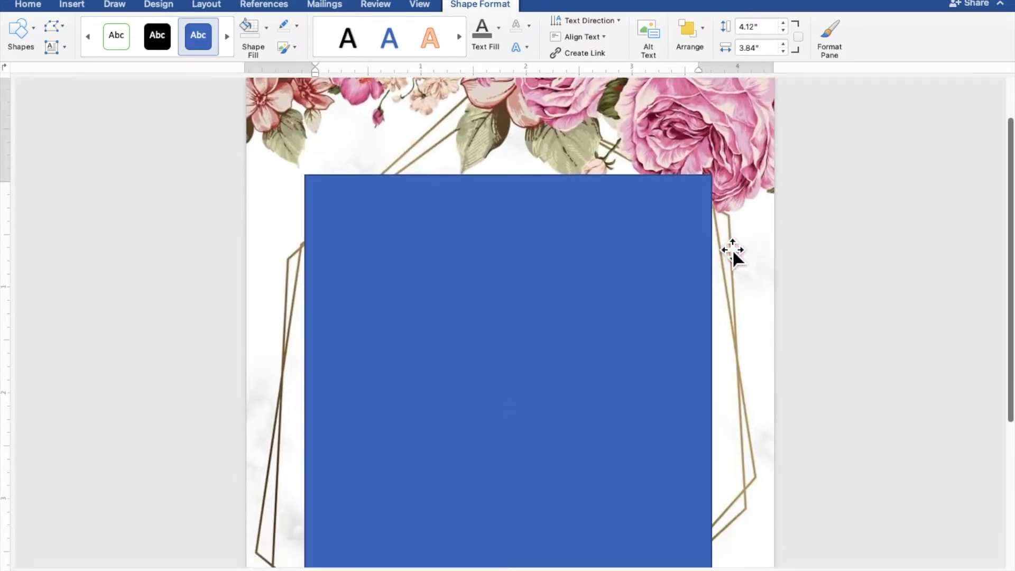
pyautogui.scroll(-3, 731, 249)
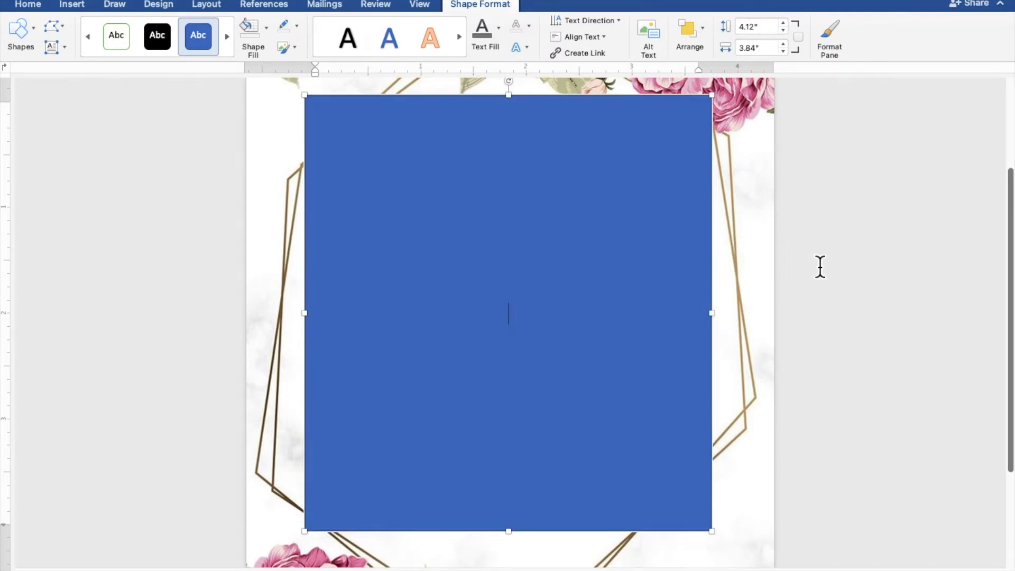
pyautogui.write('ETHER WITH T')
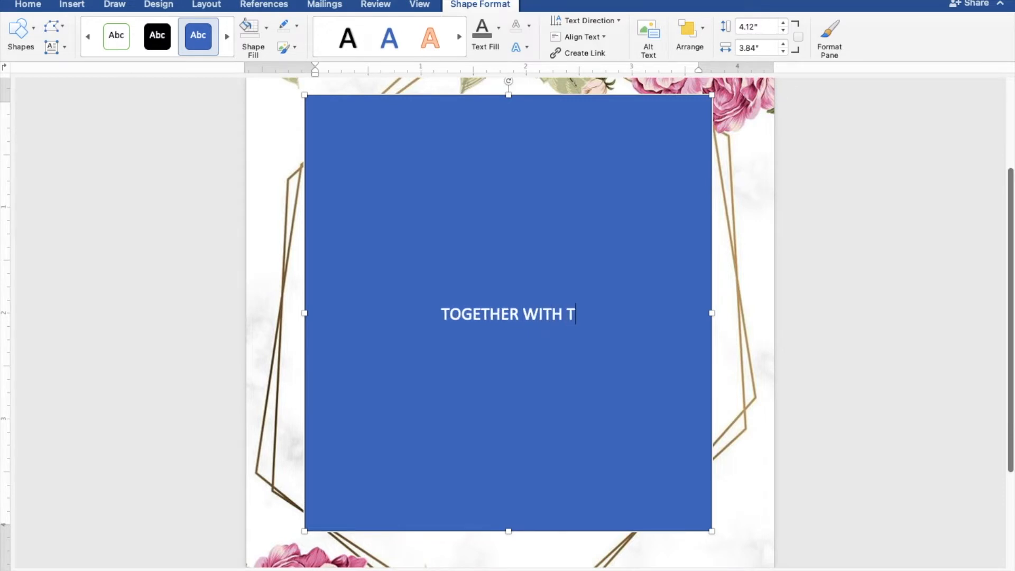
pyautogui.write('HE')
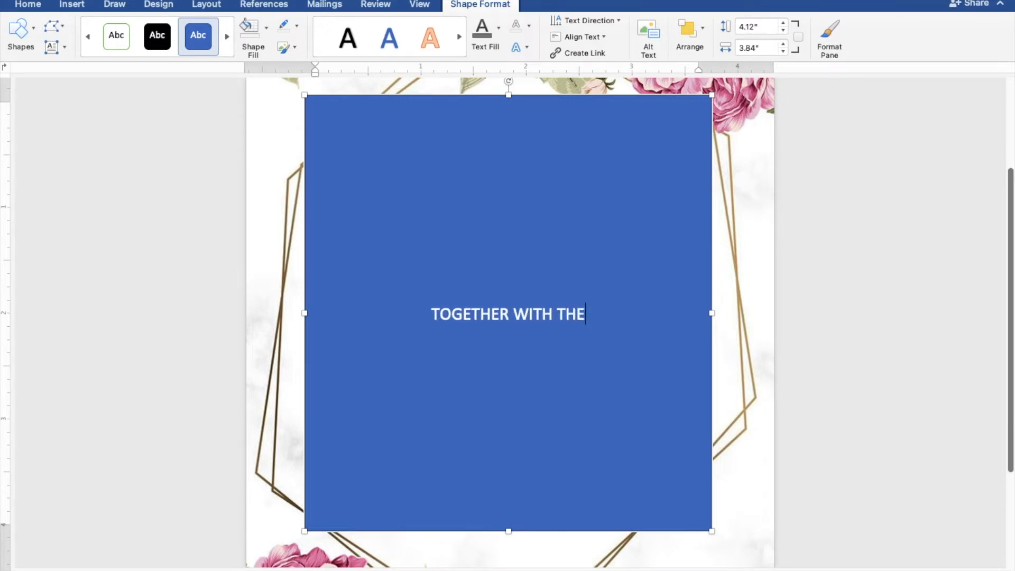
pyautogui.write('IR FAM')
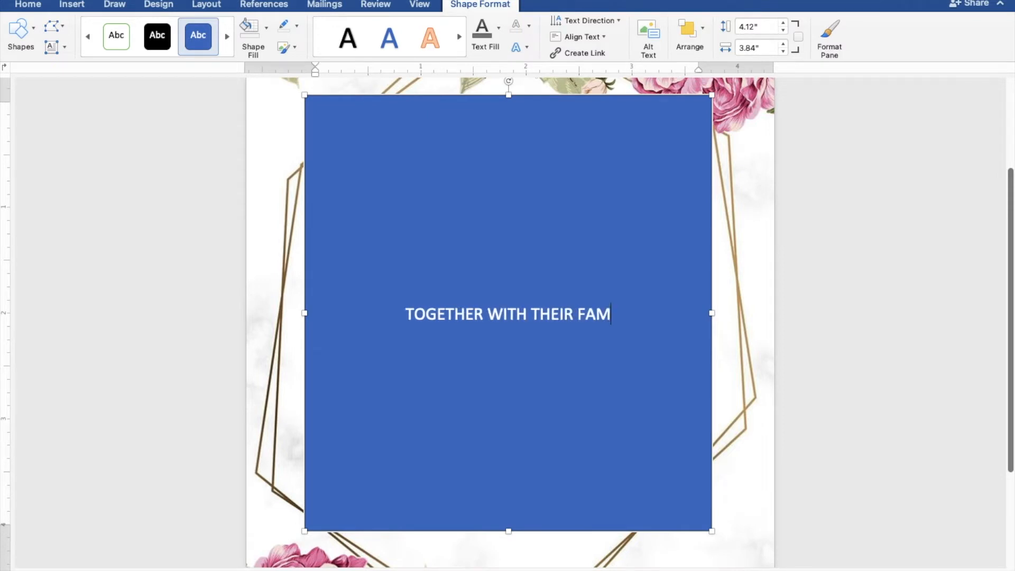
pyautogui.write('ILIES')
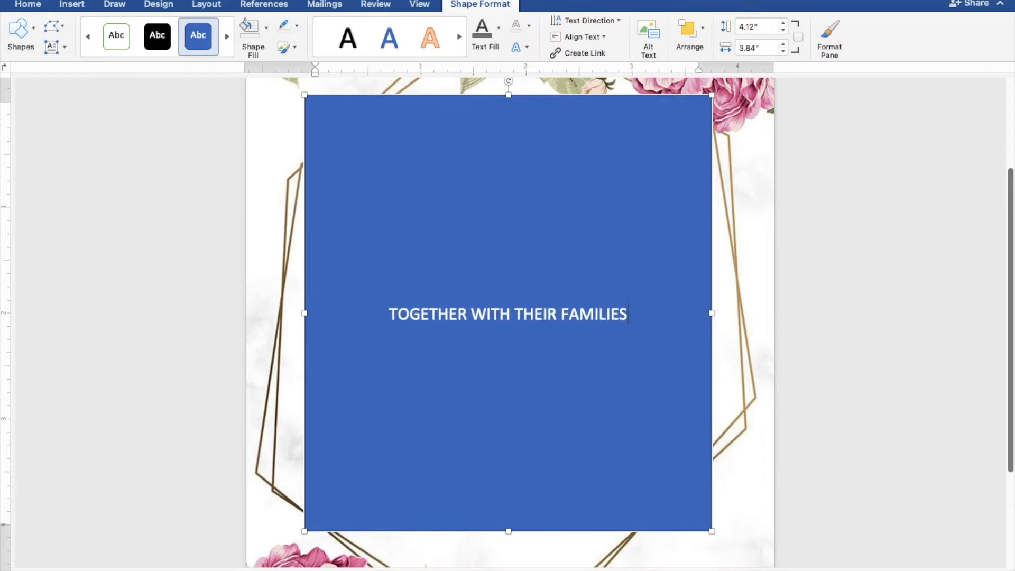
pyautogui.press('Return')
pyautogui.press('Return')
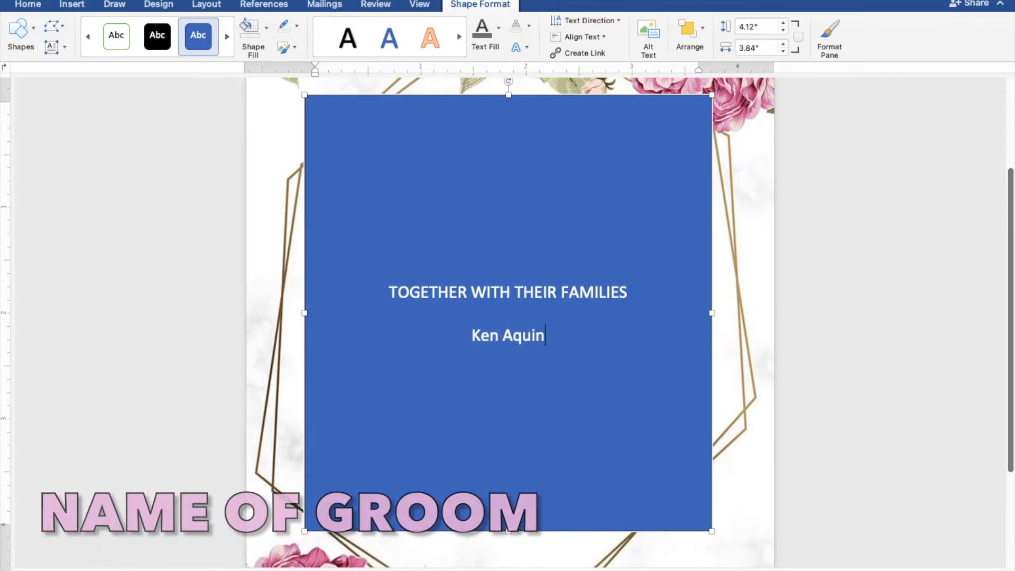
# Add lines AND, the bride's name, REQUEST THE PLEASURE OF YOUR PRESENCE, AS THEY JOYFULLY UNITE IN MARRIAGE
pyautogui.press('Return')
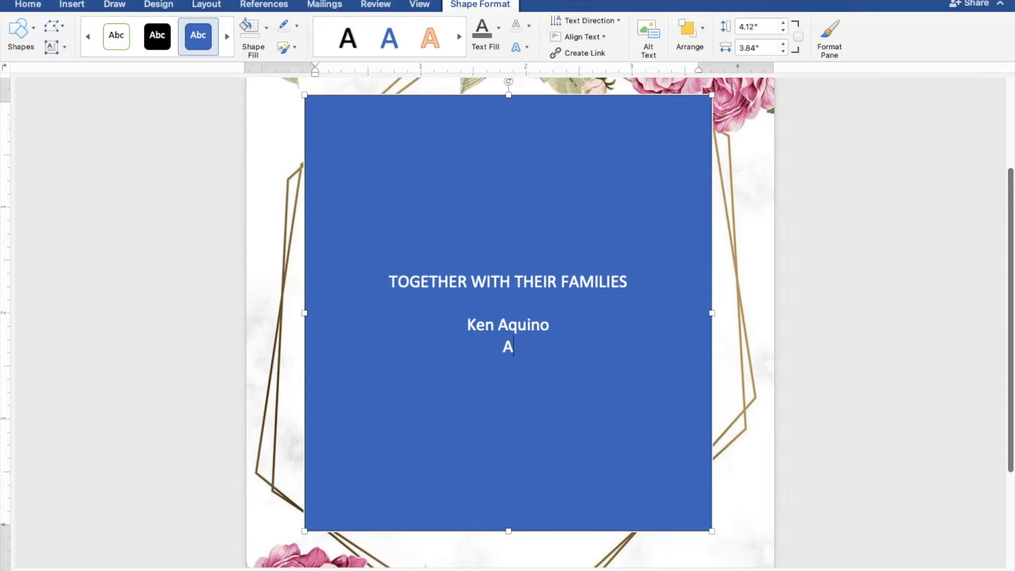
pyautogui.write('AND')
pyautogui.press('Return')
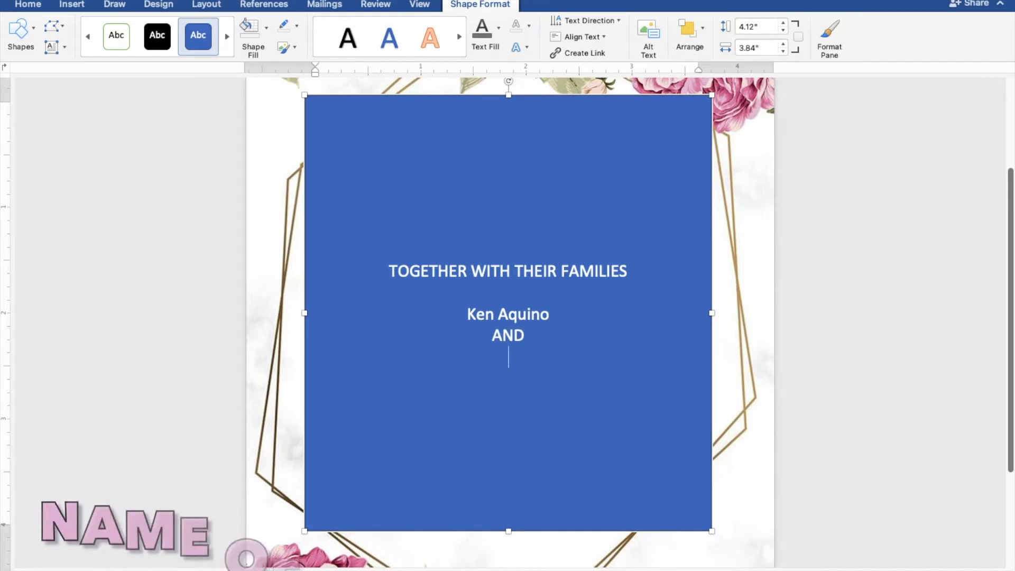
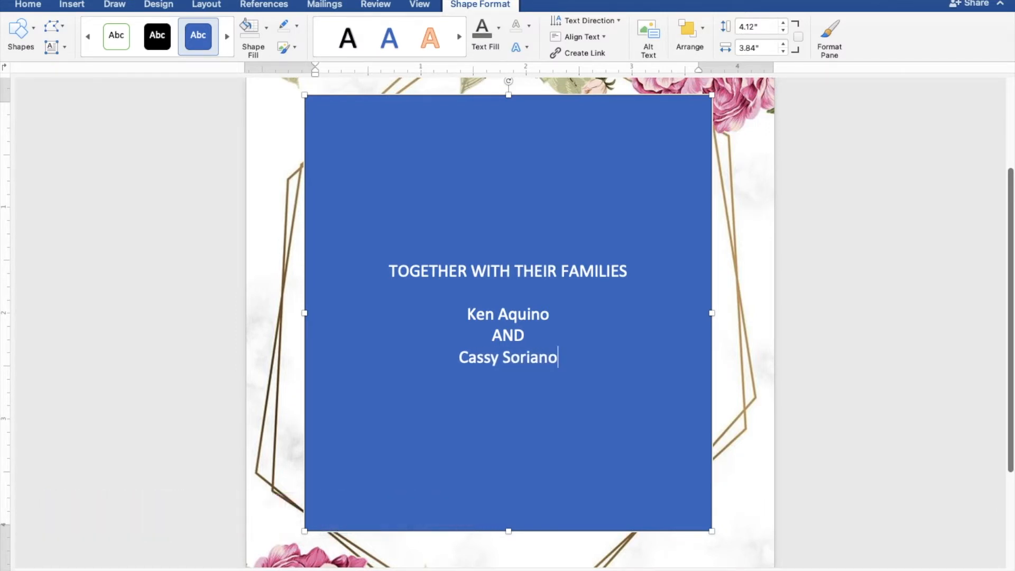
pyautogui.press('Return')
pyautogui.press('Return')
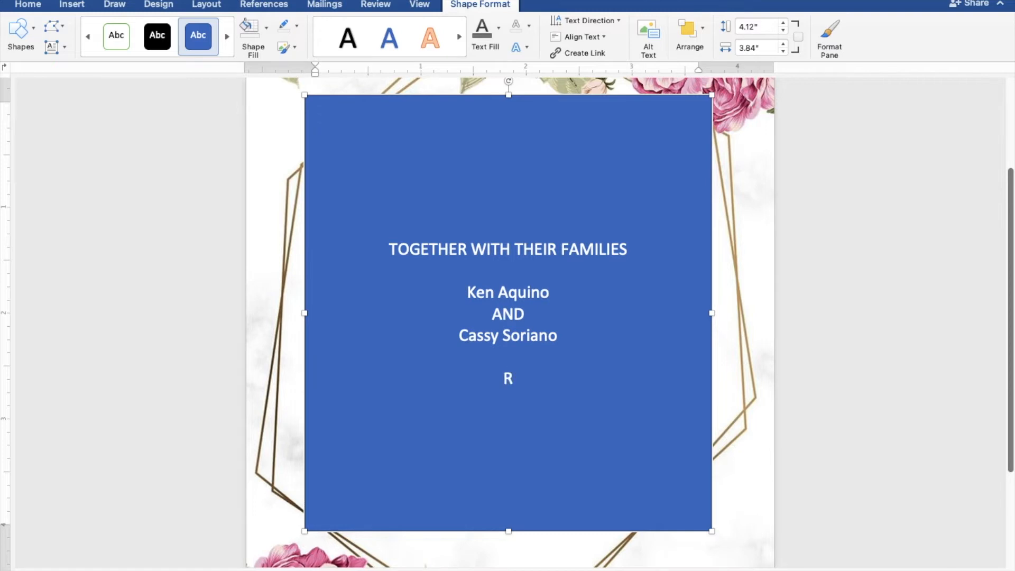
pyautogui.write('REQUES')
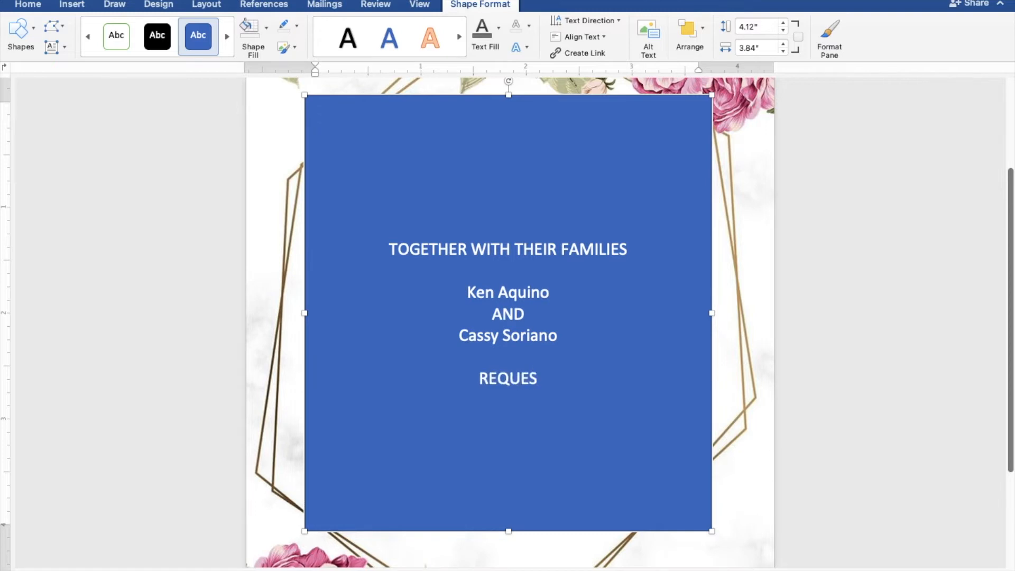
pyautogui.write('T THE')
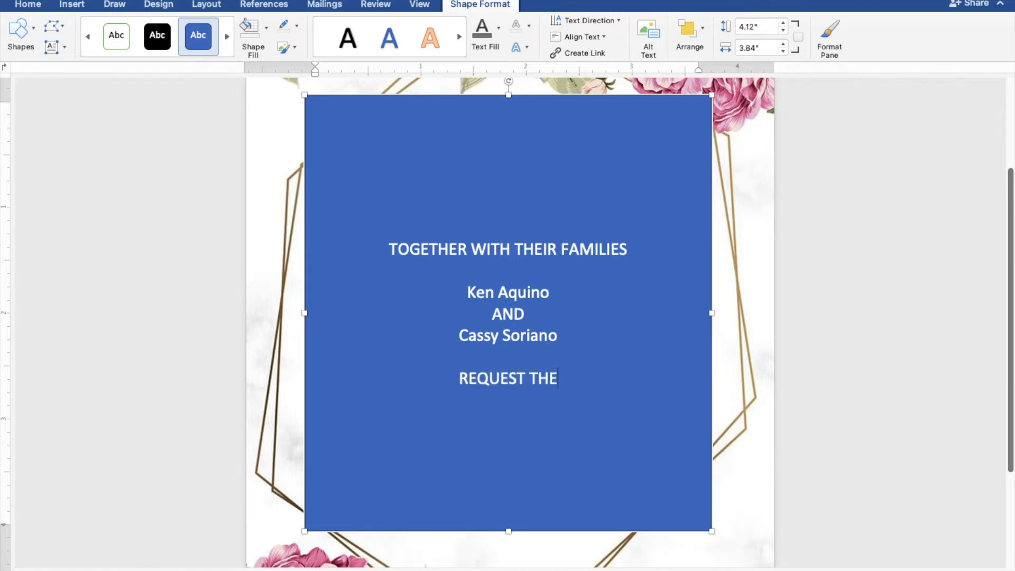
pyautogui.write(' PLEA')
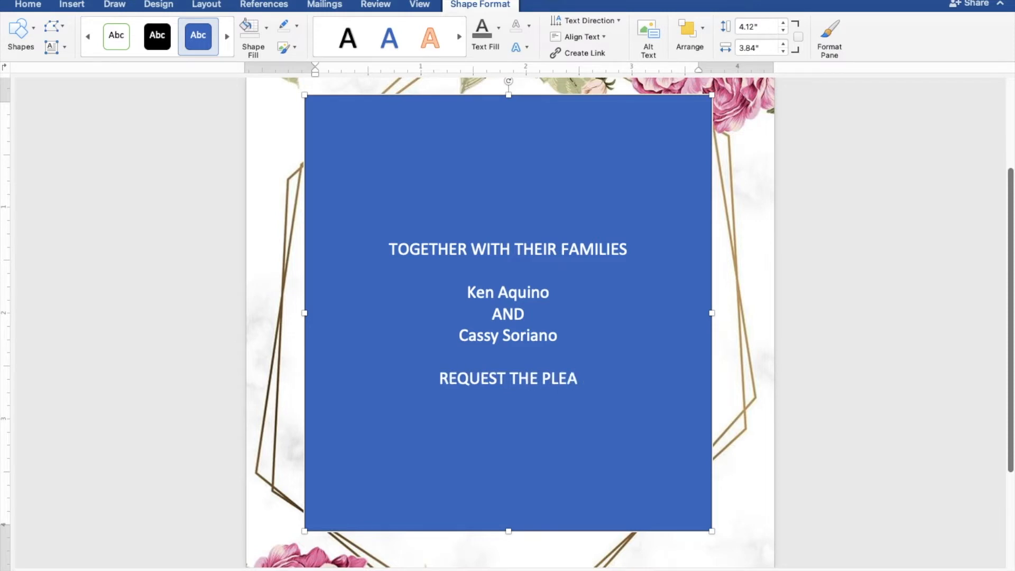
pyautogui.write('SURE OF YOUR PRESENCE')
pyautogui.press('Return')
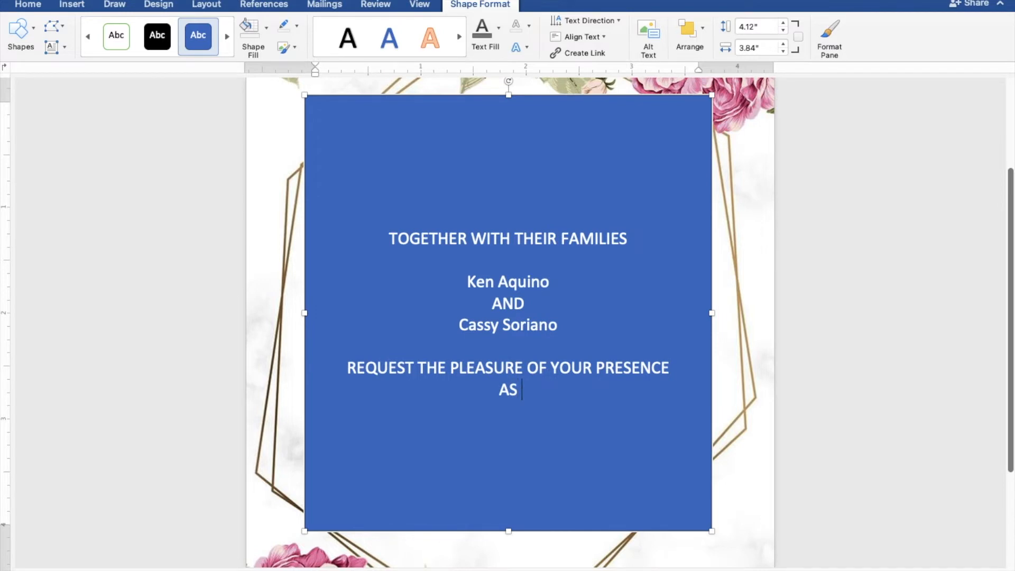
pyautogui.write('AS THEY JOYF')
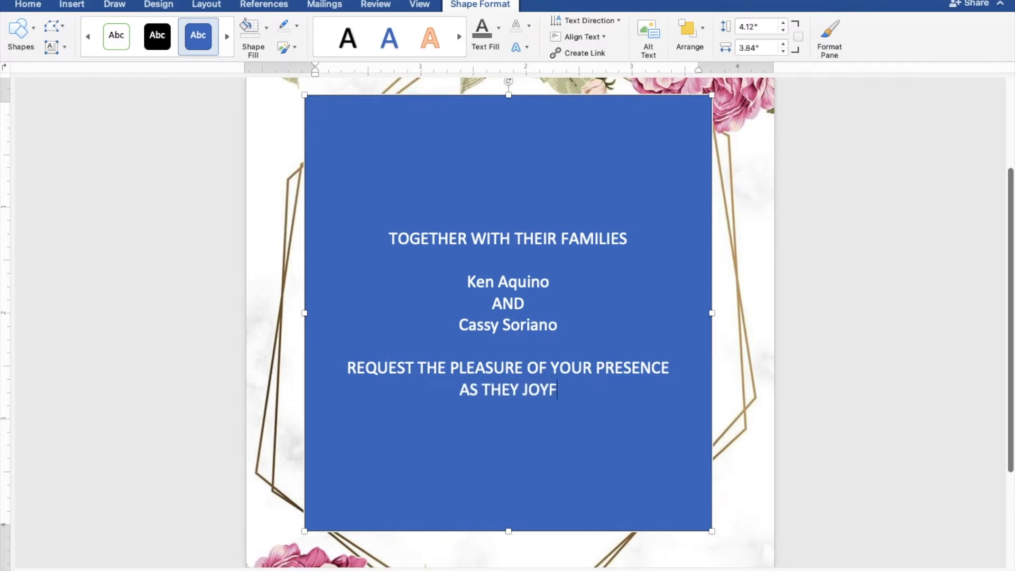
pyautogui.write('ULLY')
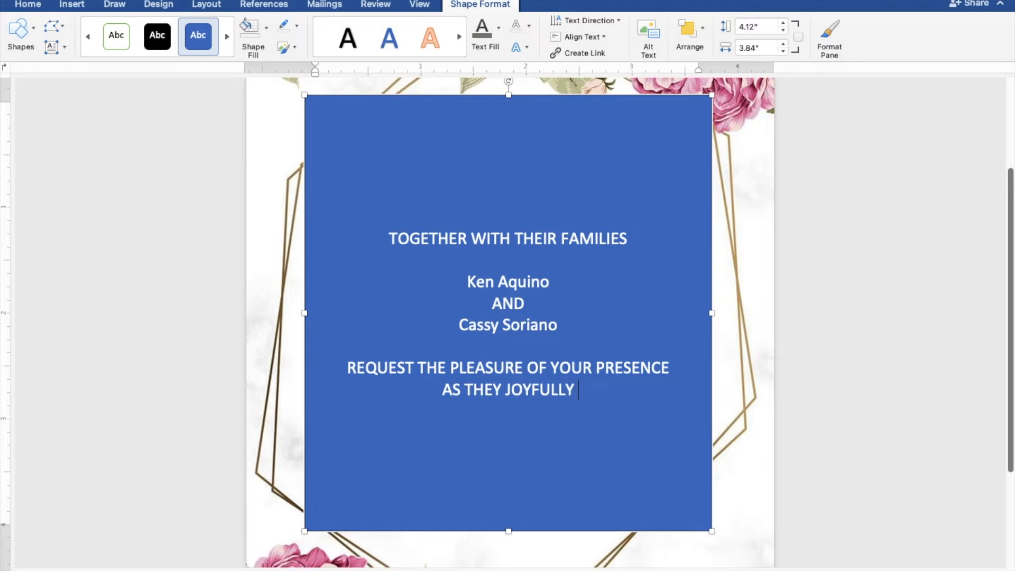
pyautogui.write(' UNIT')
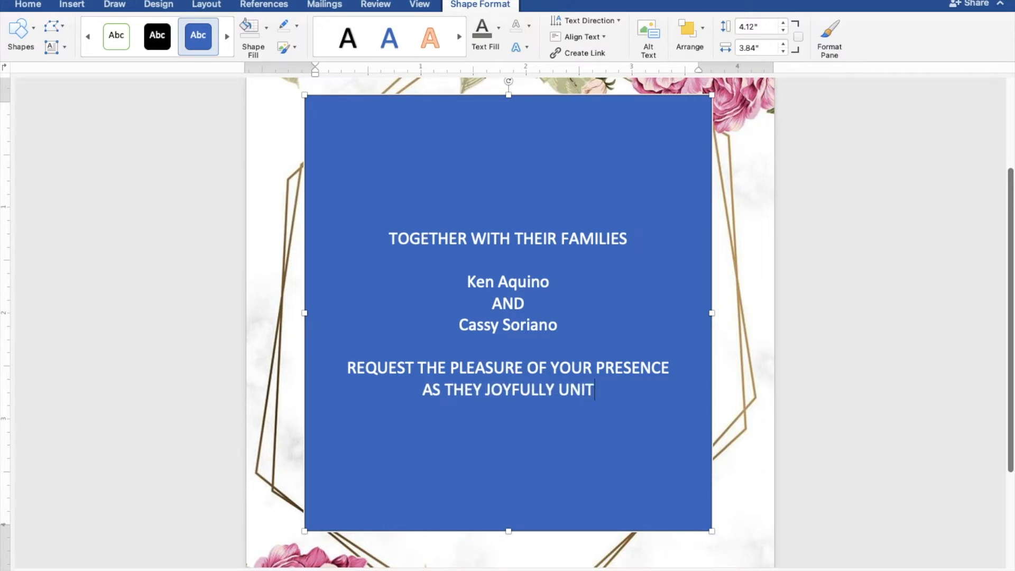
pyautogui.write('E IN MARRIAGE')
pyautogui.press('Return')
pyautogui.press('Return')
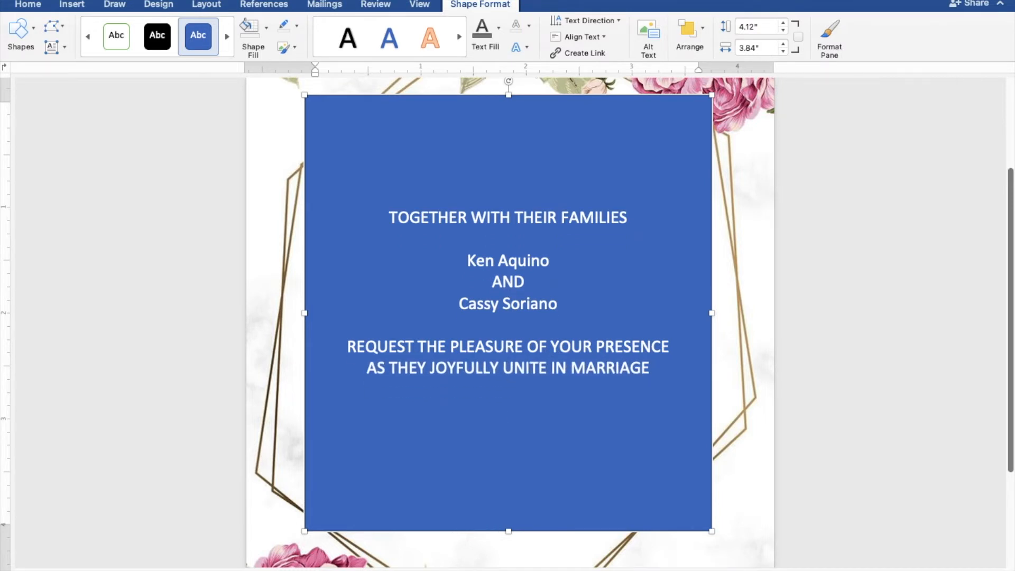
# Add SUNDAY, MARCH 27, 2022, TEN O'CLOCK IN THE MORNING, AQUINAS PARISH CHURCH, MANGALDAN PANGASINAN
pyautogui.write('SUNDAY')
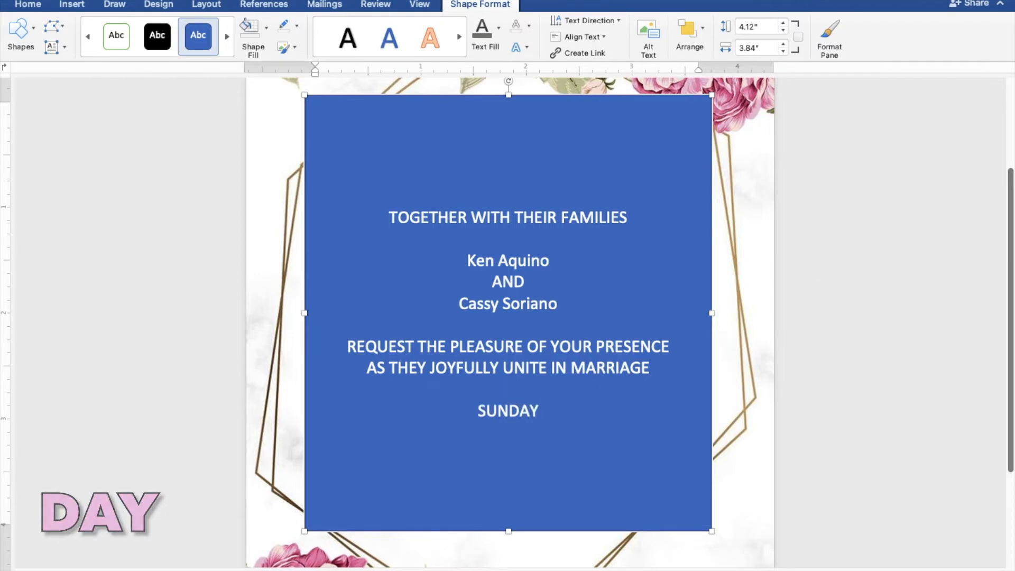
pyautogui.press('Return')
pyautogui.write('M')
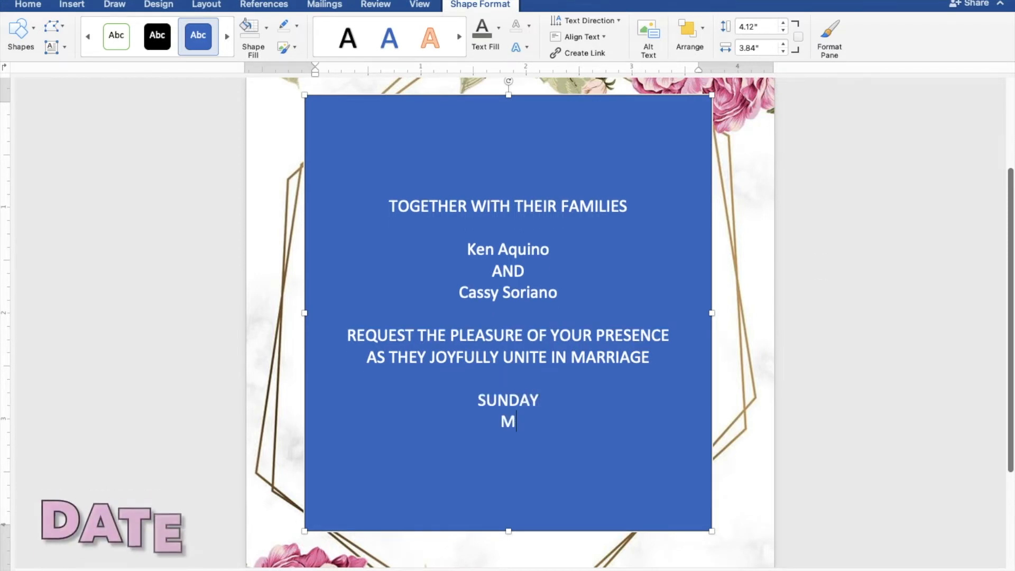
pyautogui.write('ARCH')
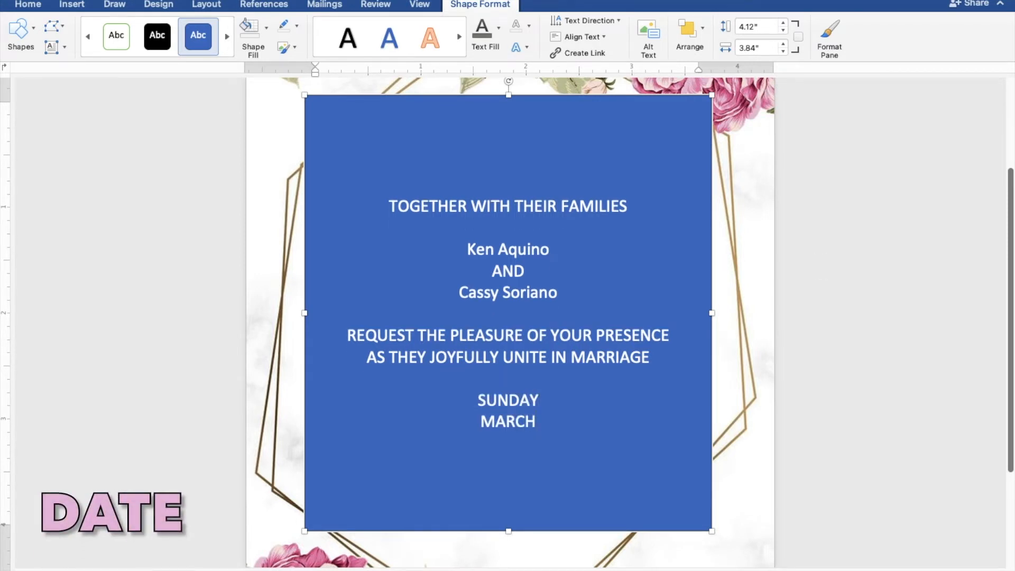
pyautogui.write(' 27,')
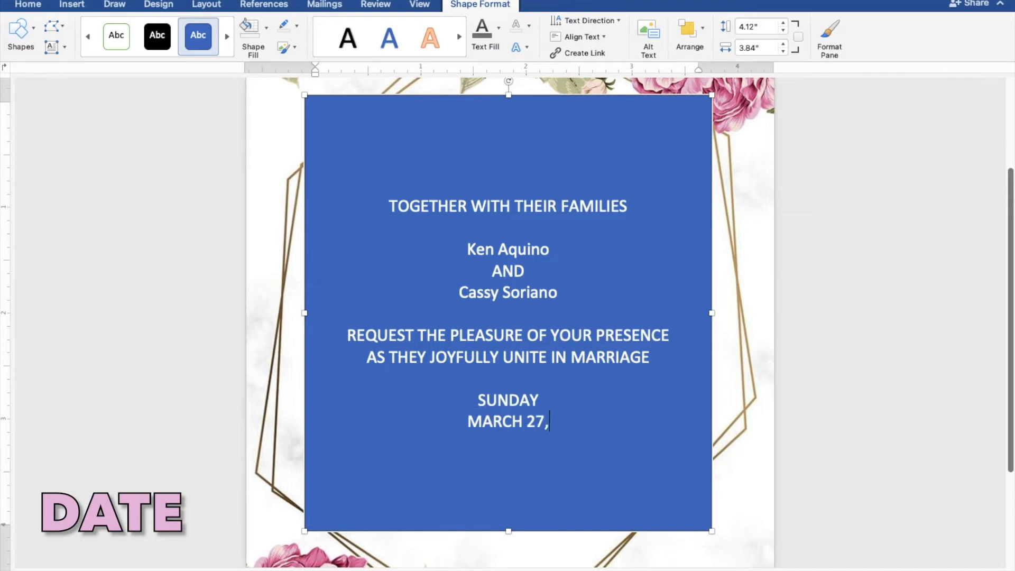
pyautogui.write(' 2022')
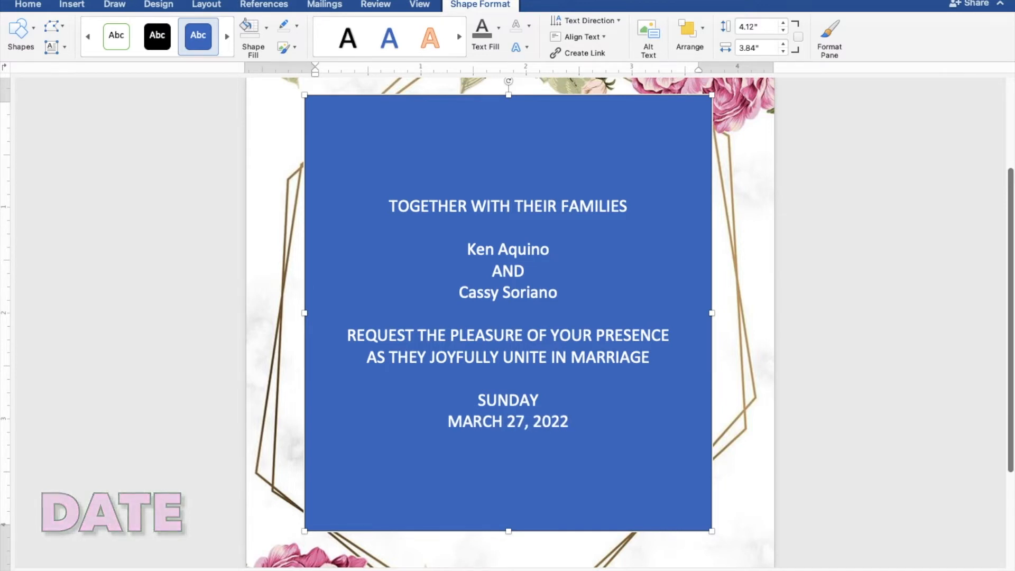
pyautogui.press('Return')
pyautogui.write('TE')
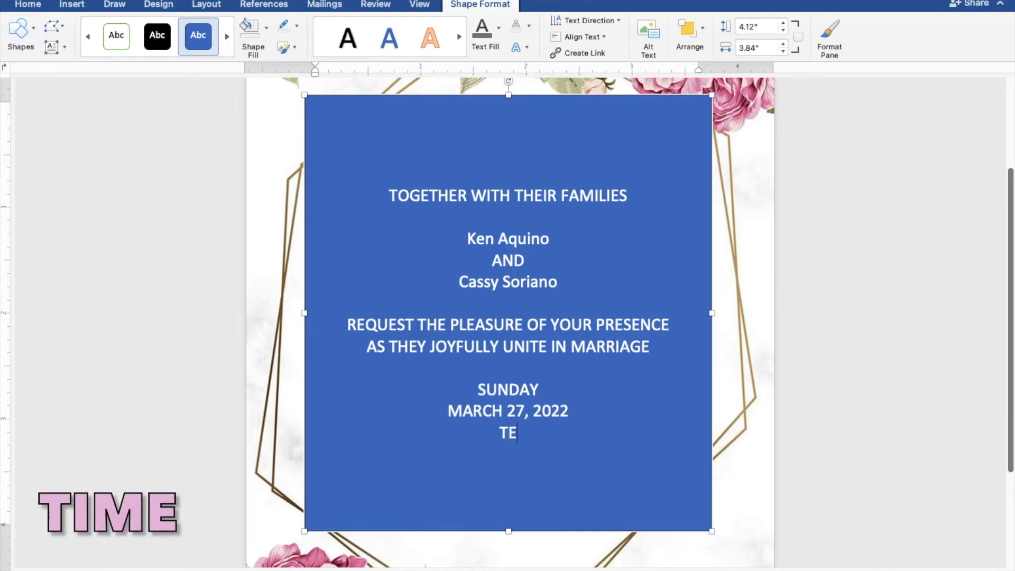
pyautogui.write("N O'CLO")
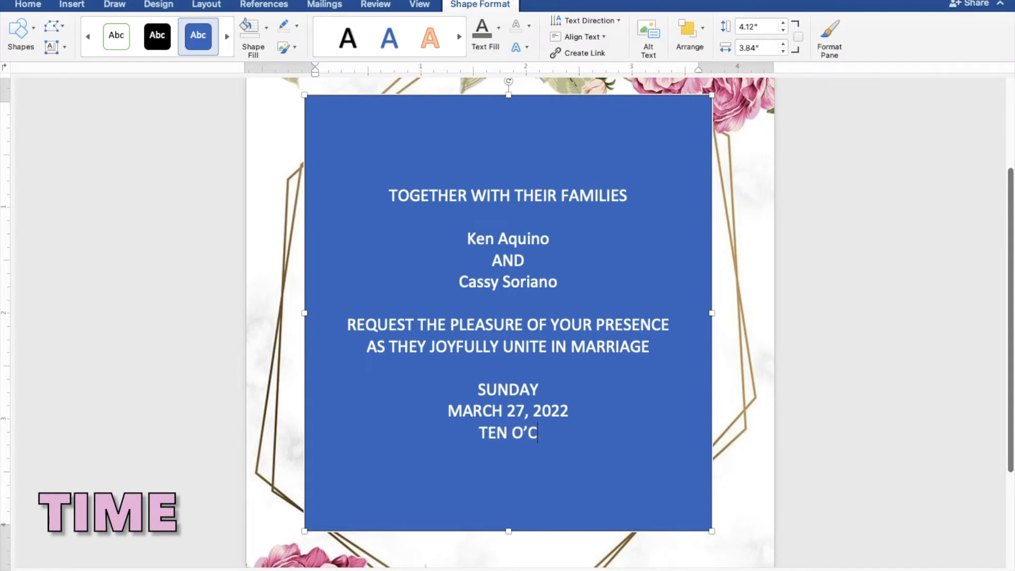
pyautogui.write('CK IN TH')
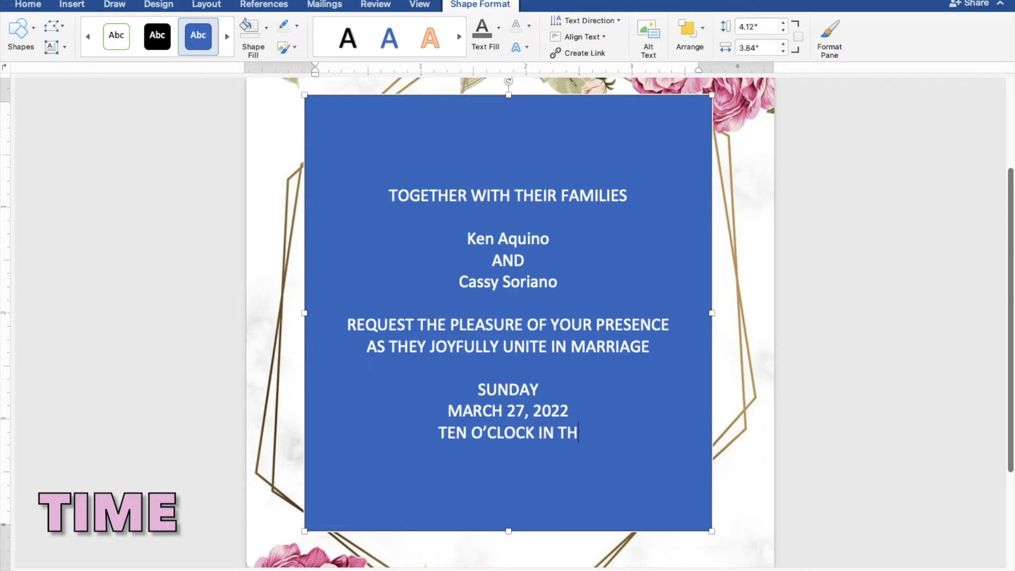
pyautogui.write('E MORNING')
pyautogui.press('Return')
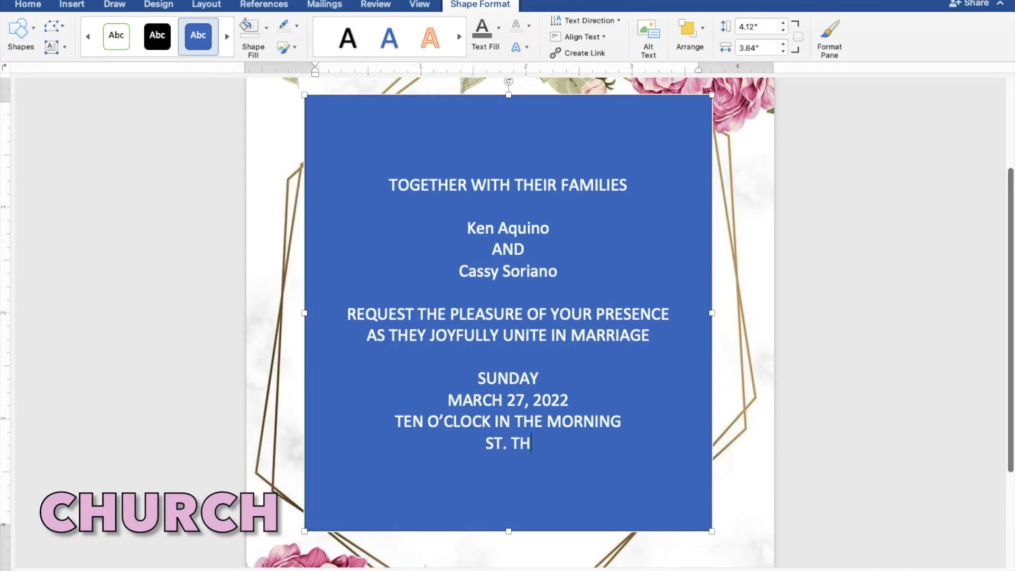
pyautogui.write('AQUINAS PAR')
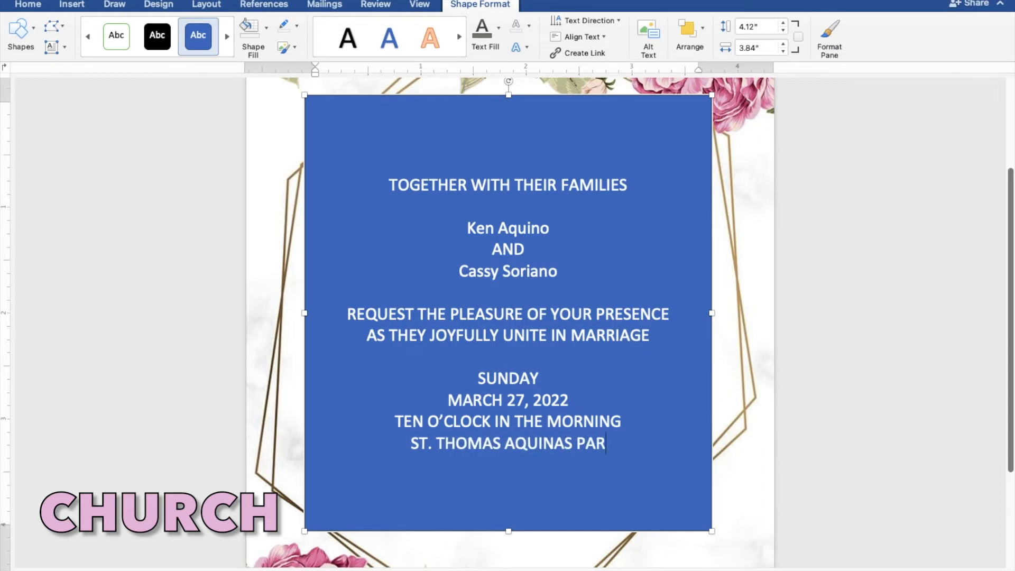
pyautogui.write('ISH C')
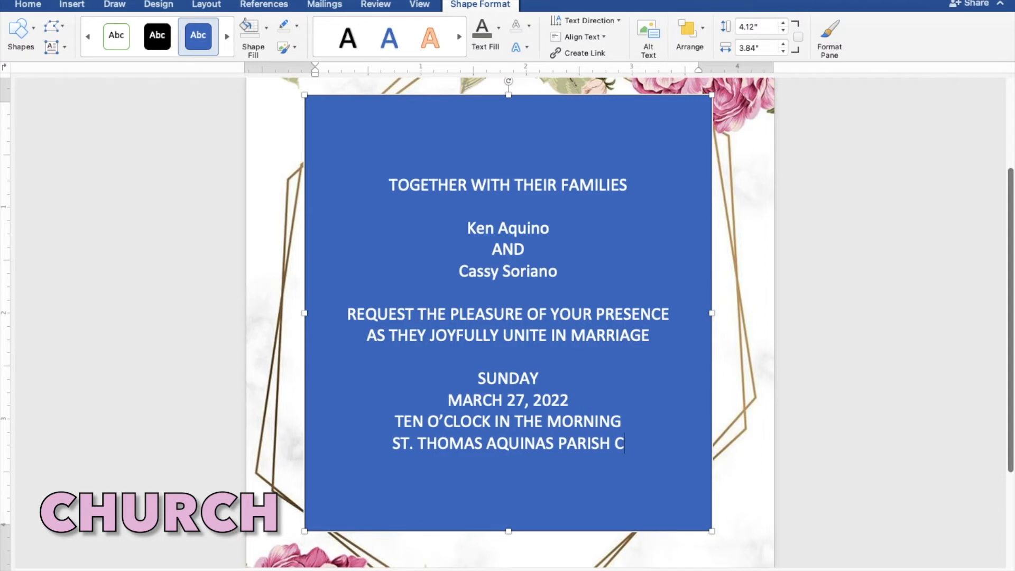
pyautogui.write('HURCH')
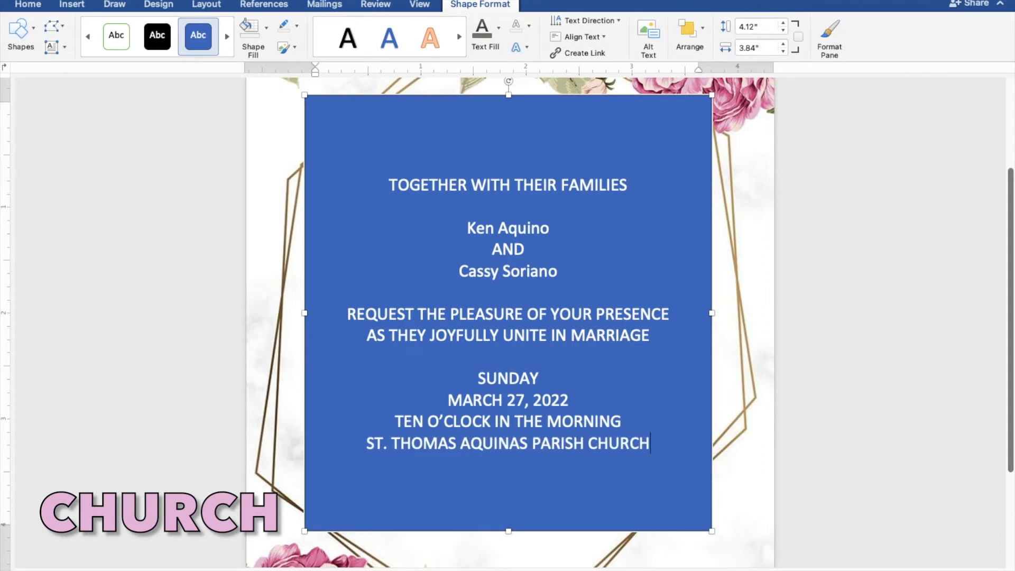
pyautogui.press('Return')
pyautogui.write('MA')
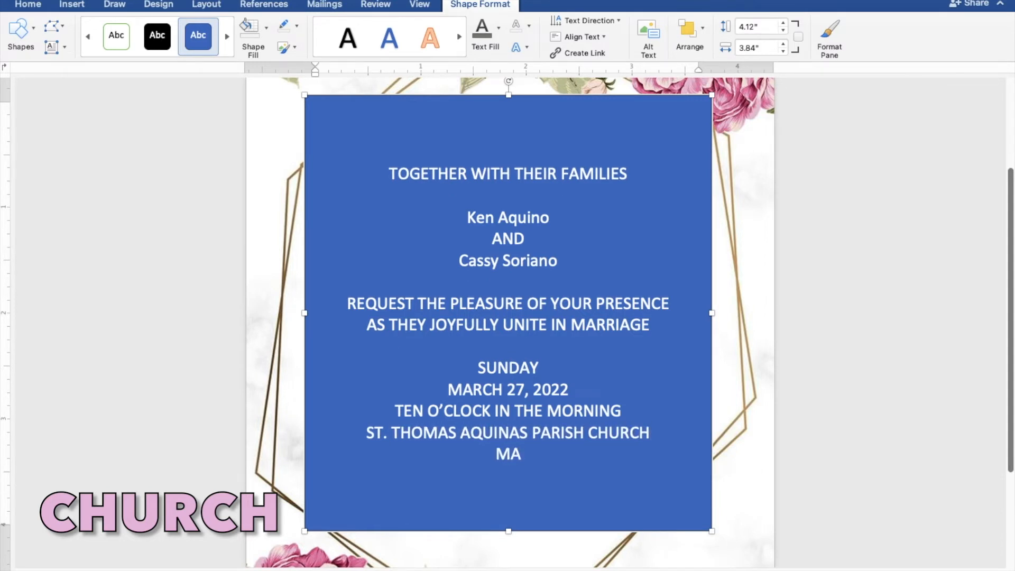
pyautogui.write('NGALD')
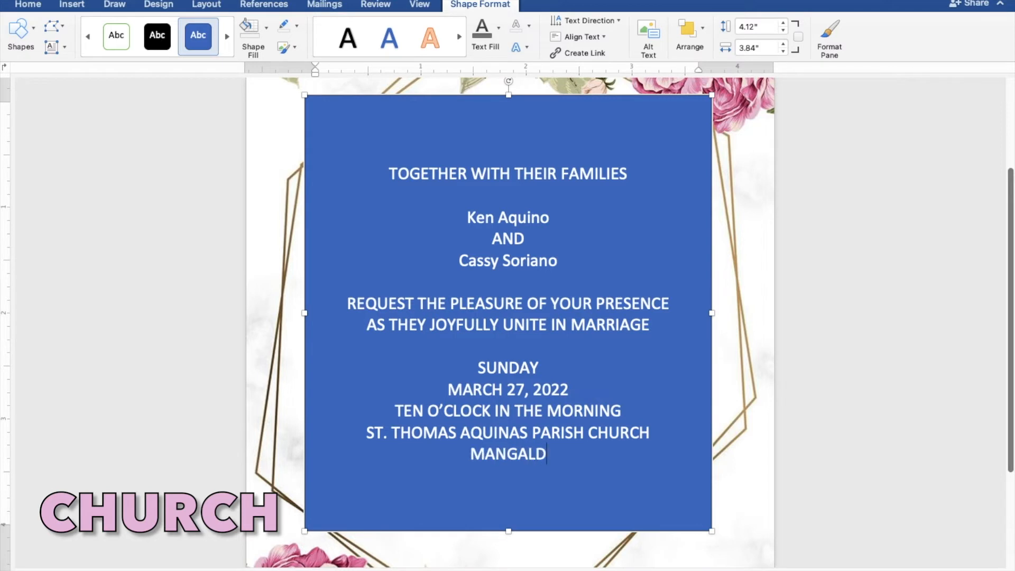
pyautogui.write('AN P')
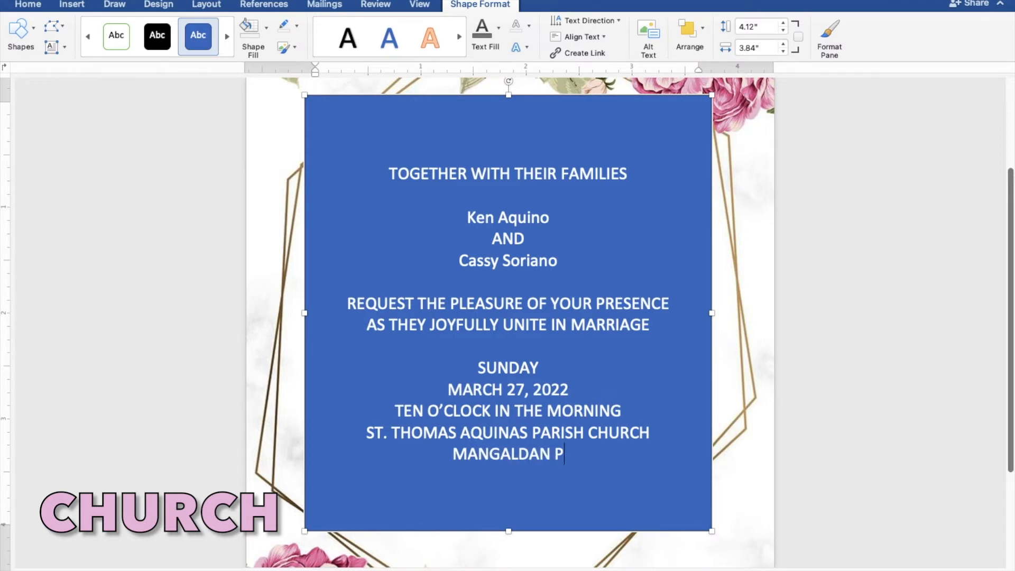
pyautogui.write('ANGAS')
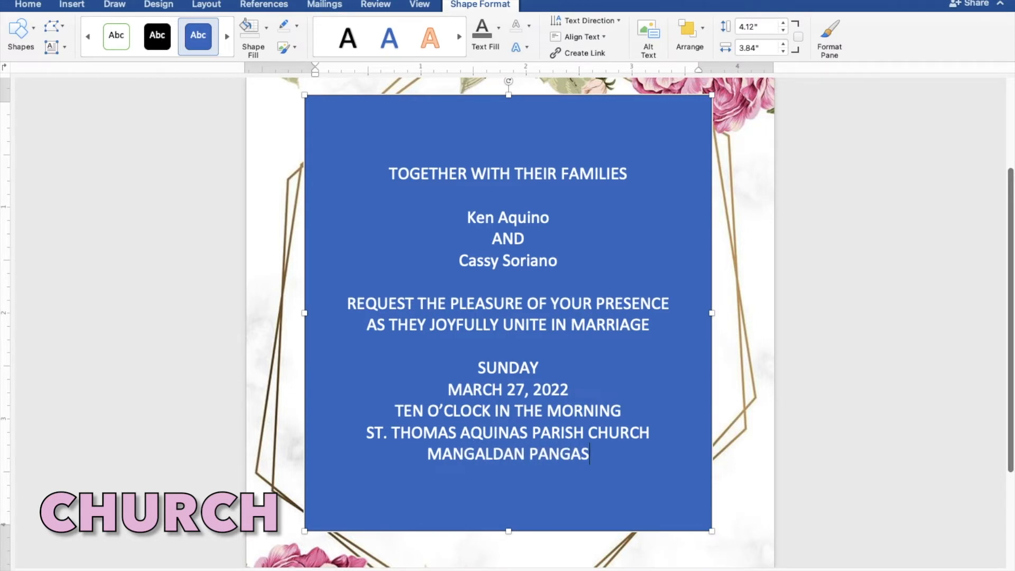
pyautogui.write('INAN')
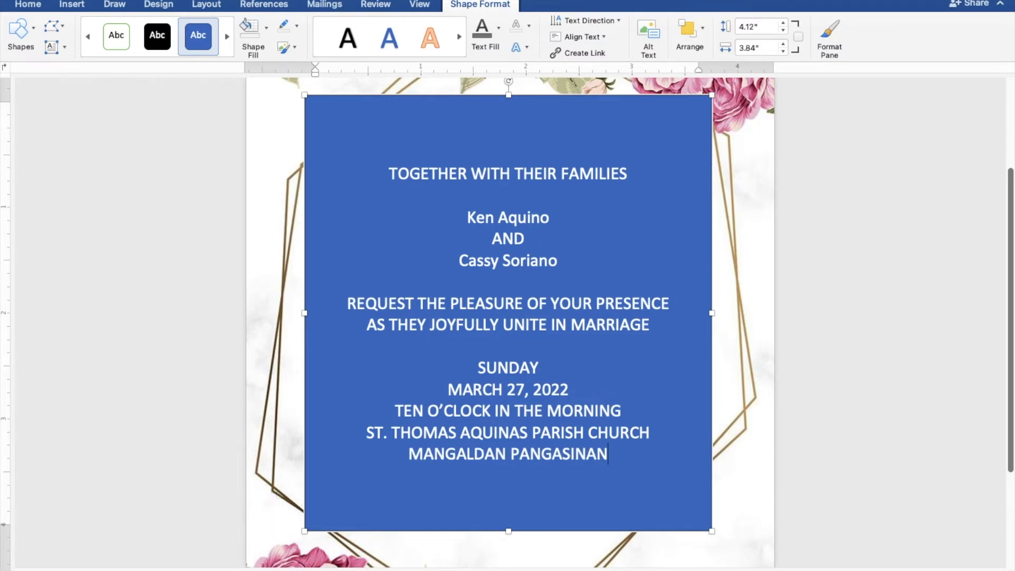
# Add a final line reading "reception to follow" in lowercase
pyautogui.press('Return')
pyautogui.press('Return')
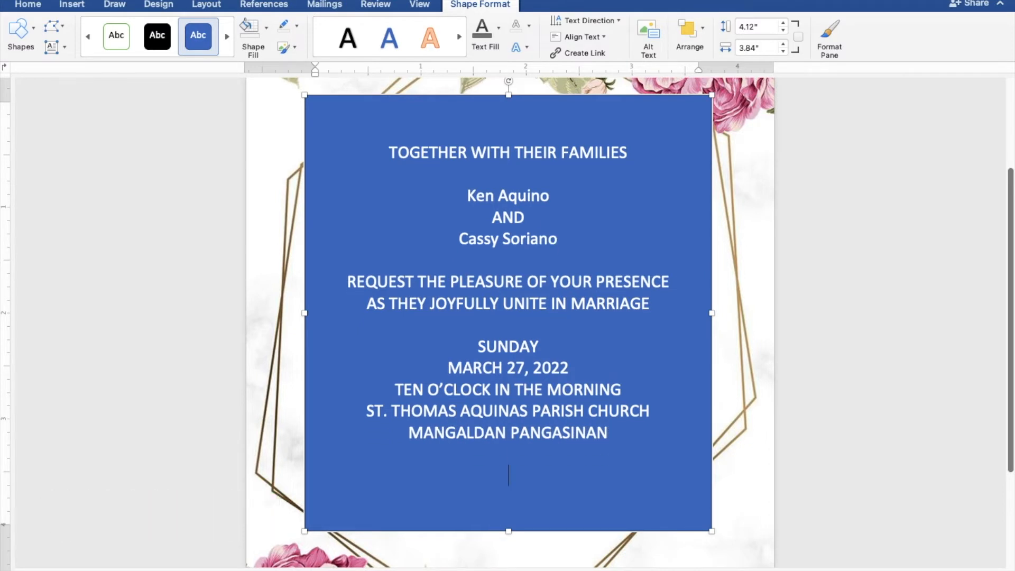
pyautogui.write('reception to')
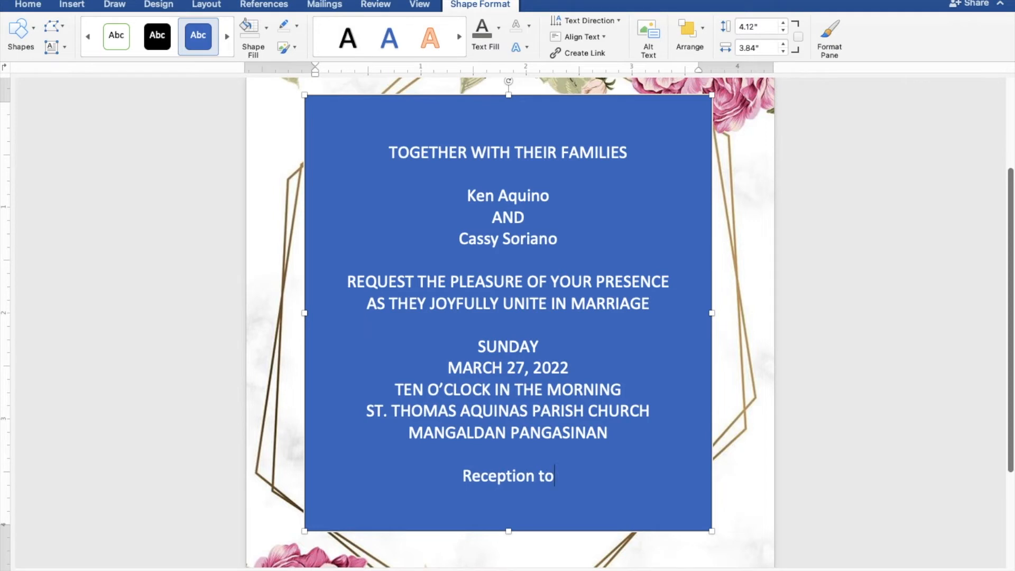
pyautogui.write(' foll')
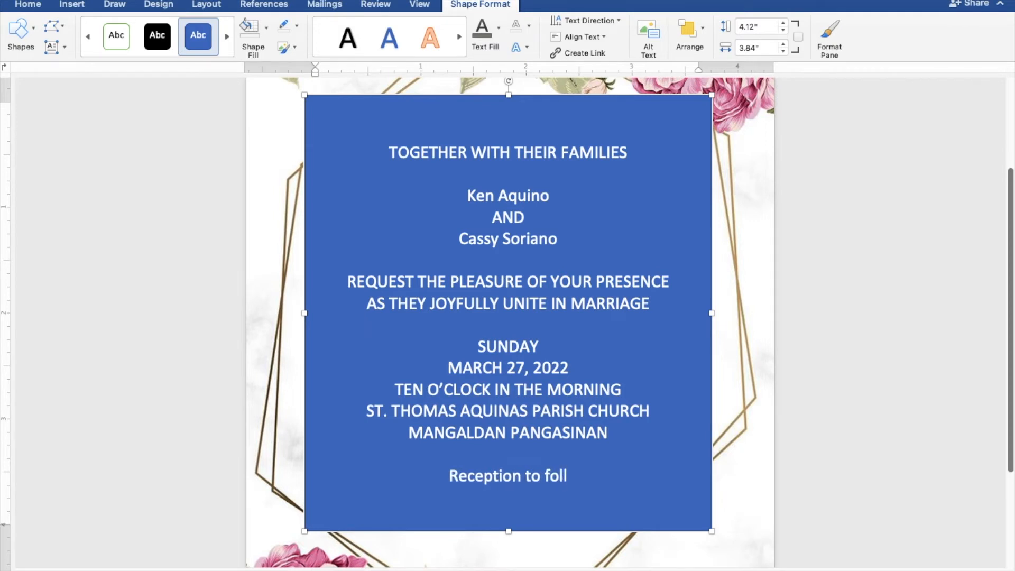
pyautogui.write('ow')
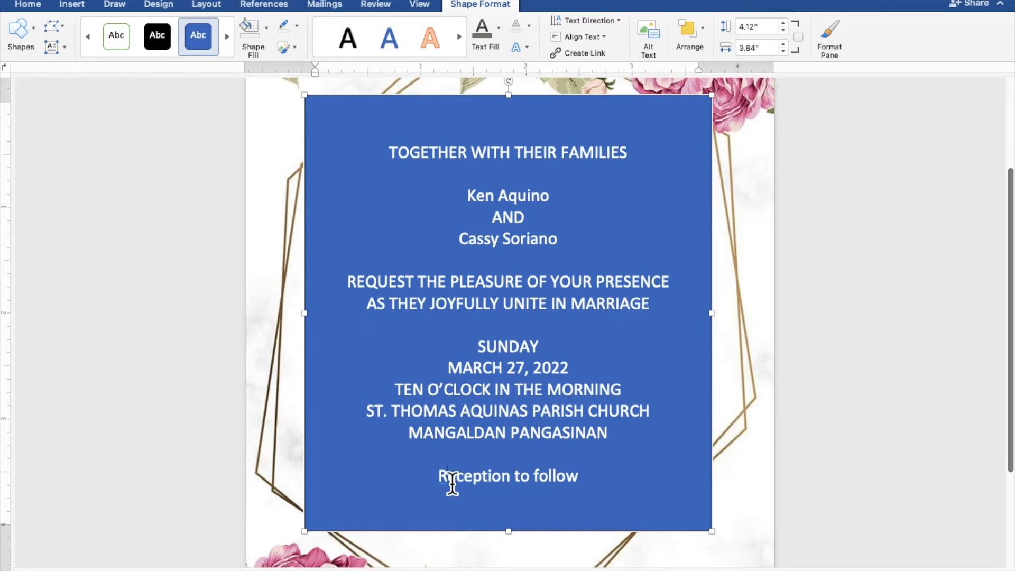
pyautogui.moveTo(448, 483); pyautogui.dragTo(442, 482)
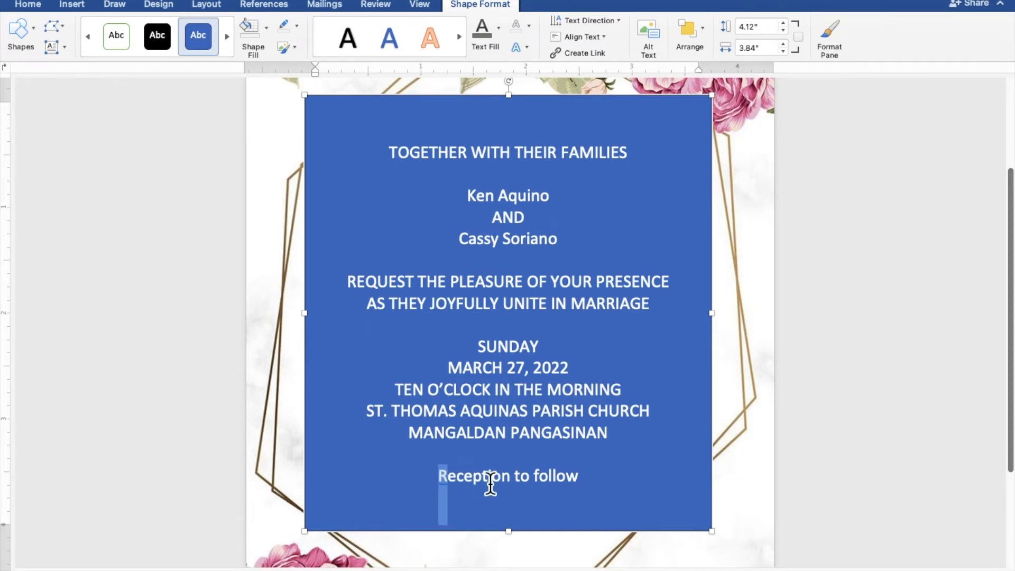
pyautogui.write('r')
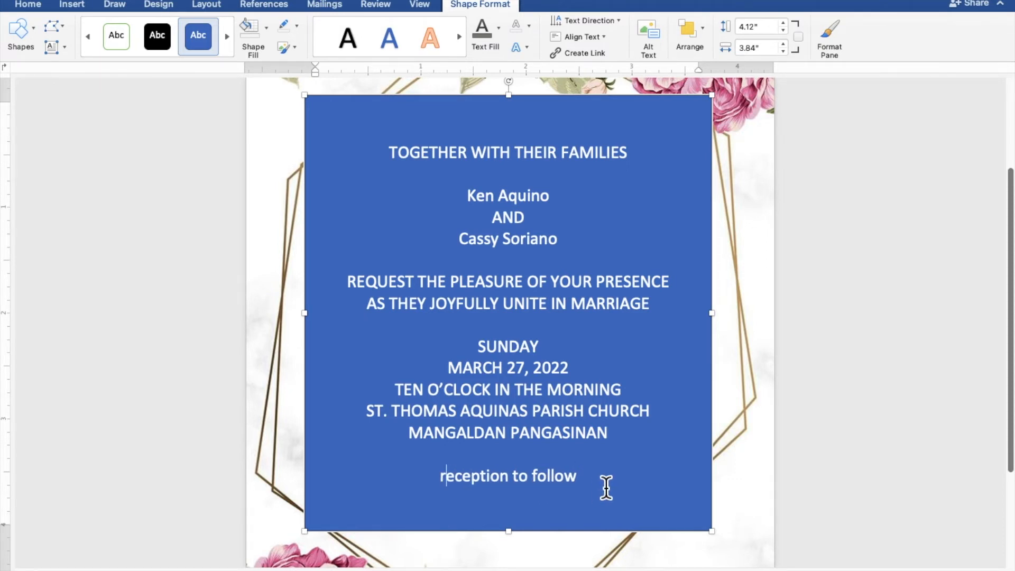
# Give the text box no fill and no outline, and colour all invitation text mauve
pyautogui.moveTo(573, 476); pyautogui.dragTo(388, 165)
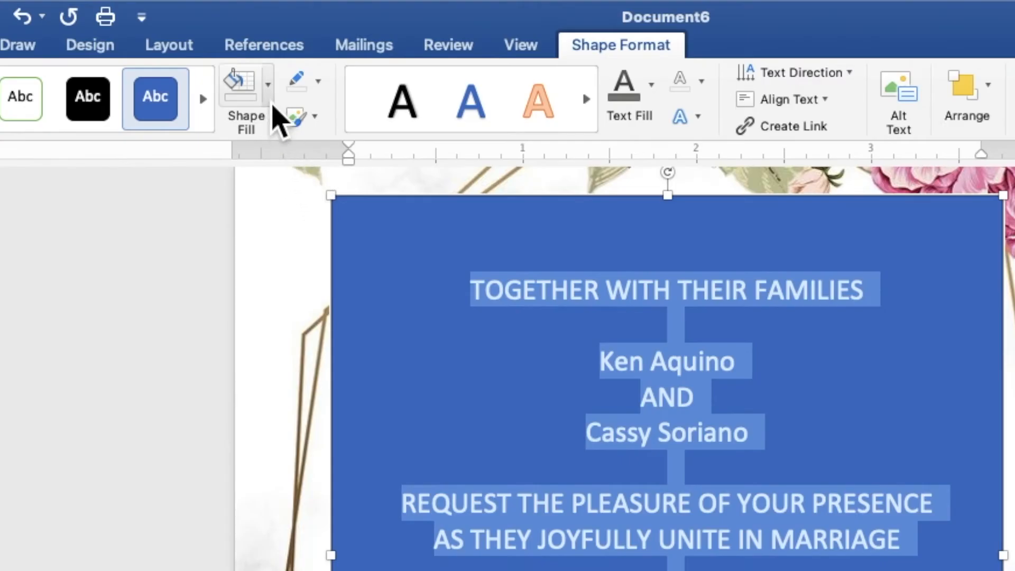
pyautogui.click(268, 97)
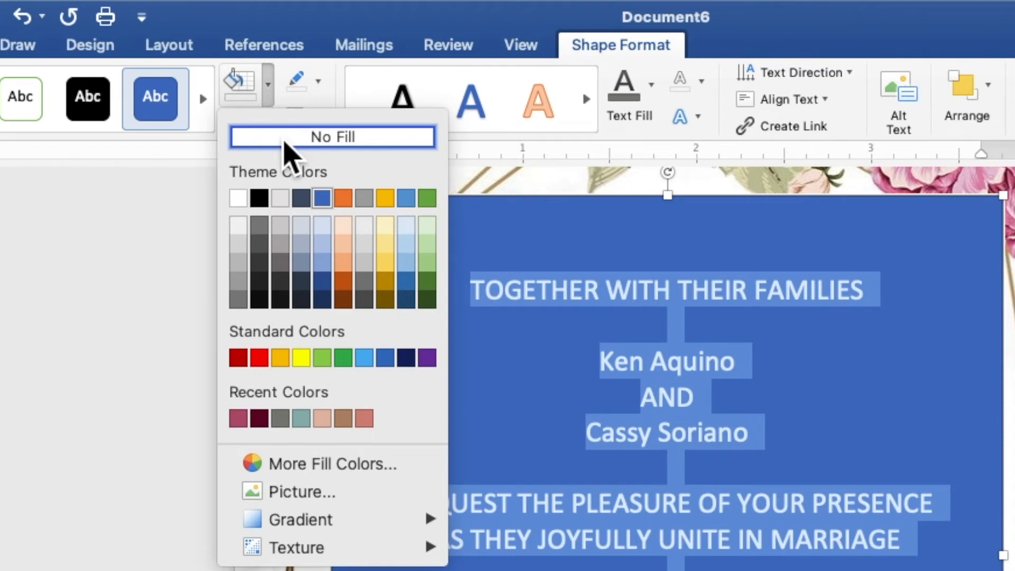
pyautogui.click(284, 140)
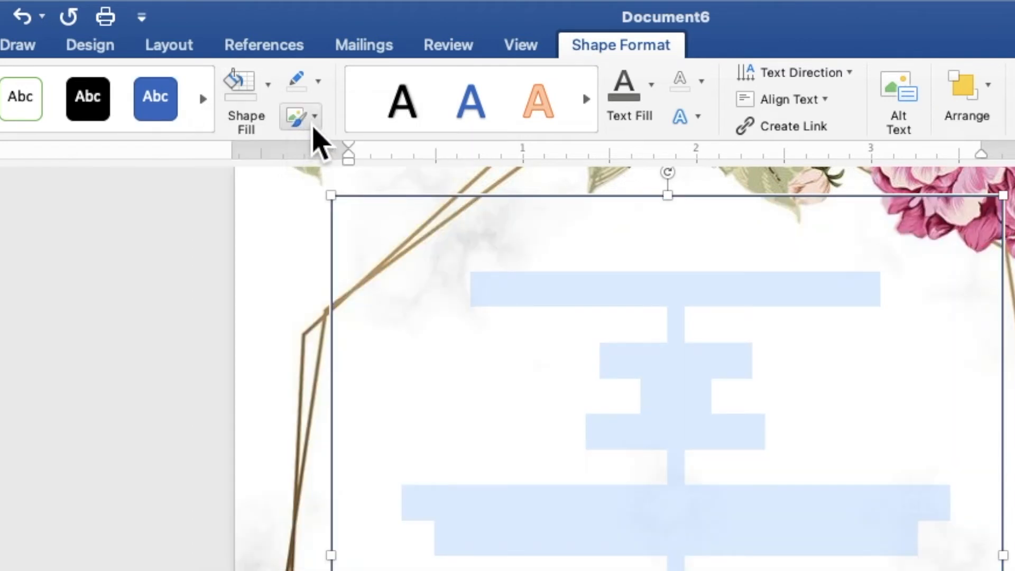
pyautogui.click(318, 84)
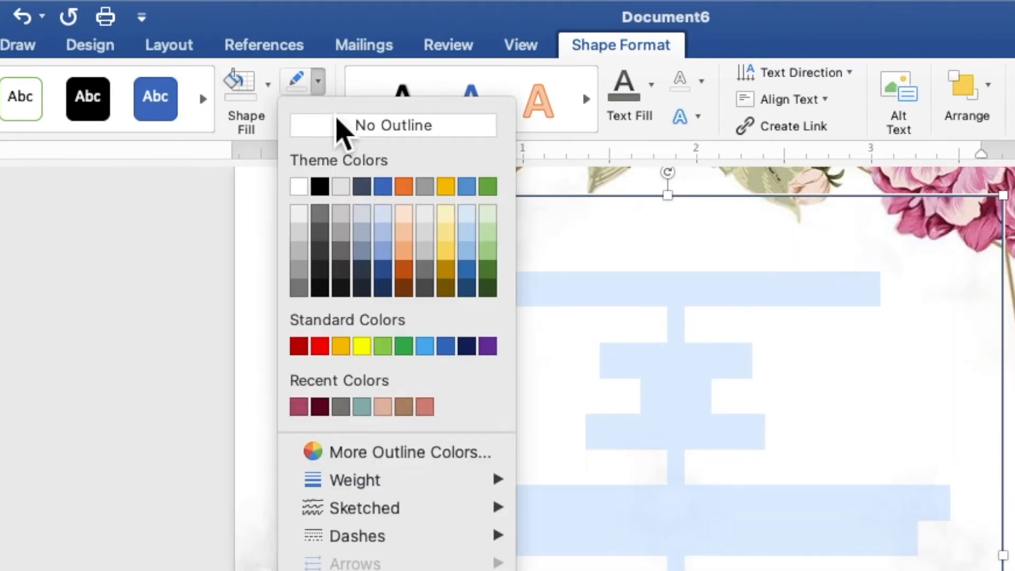
pyautogui.click(340, 129)
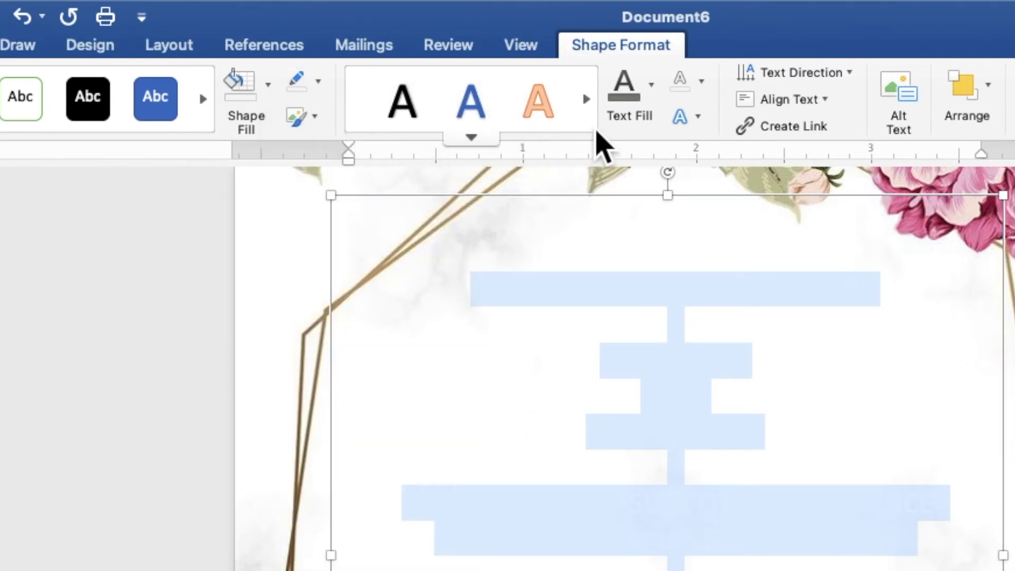
pyautogui.click(656, 104)
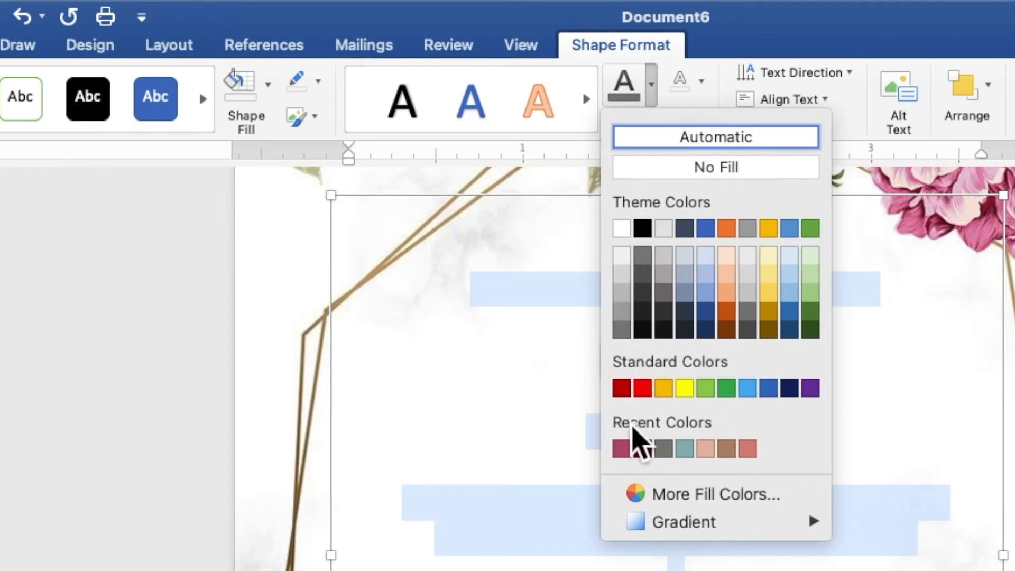
pyautogui.click(622, 449)
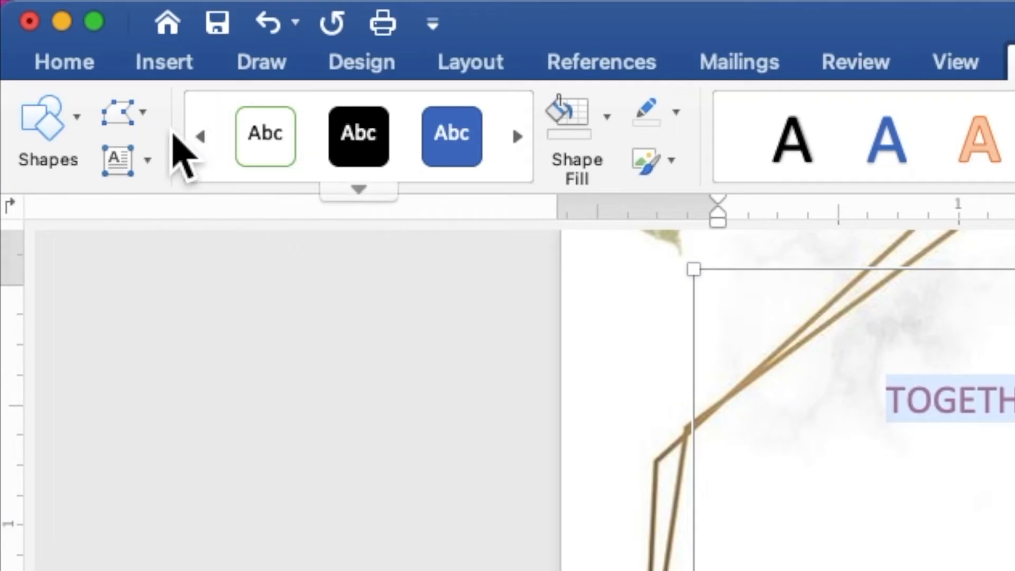
# Set all invitation text to Times New Roman, size 9
pyautogui.click(77, 69)
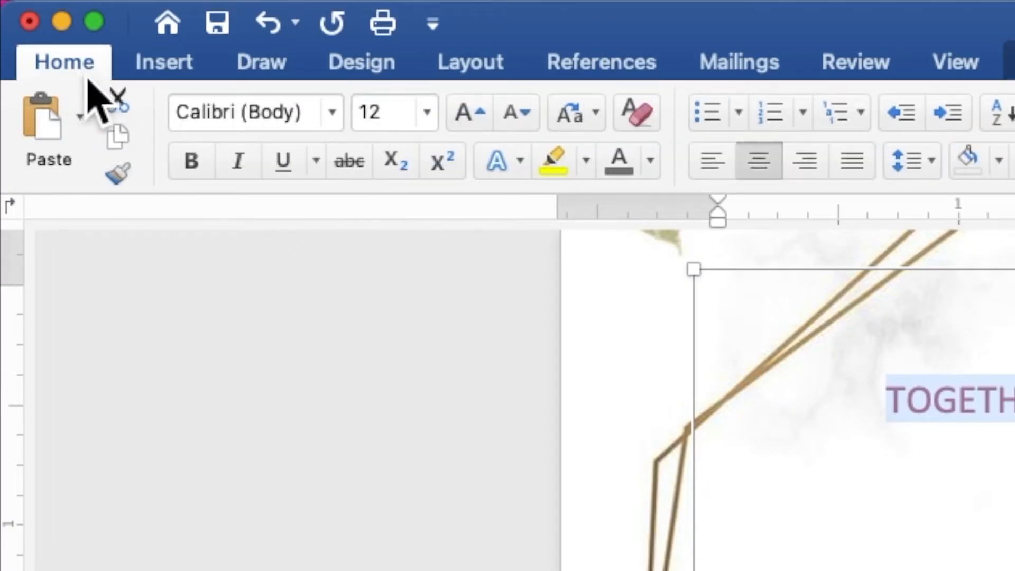
pyautogui.click(332, 113)
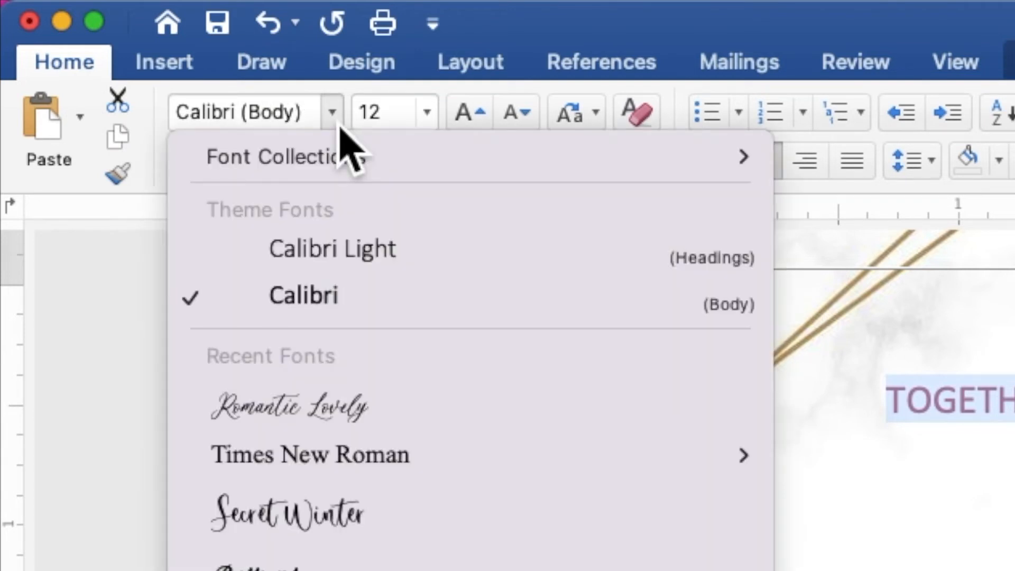
pyautogui.click(376, 460)
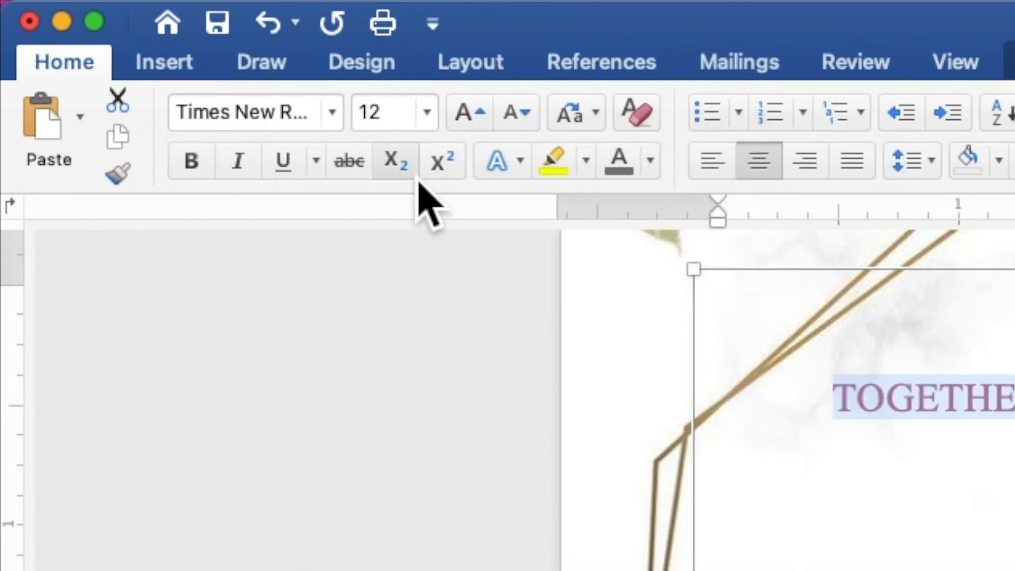
pyautogui.click(365, 116)
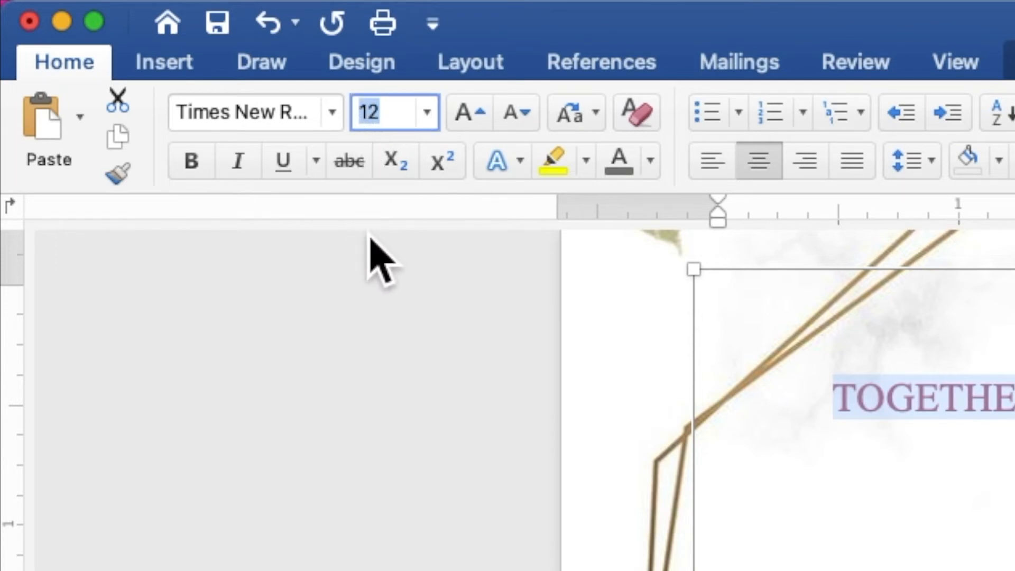
pyautogui.write('9')
pyautogui.press('Return')
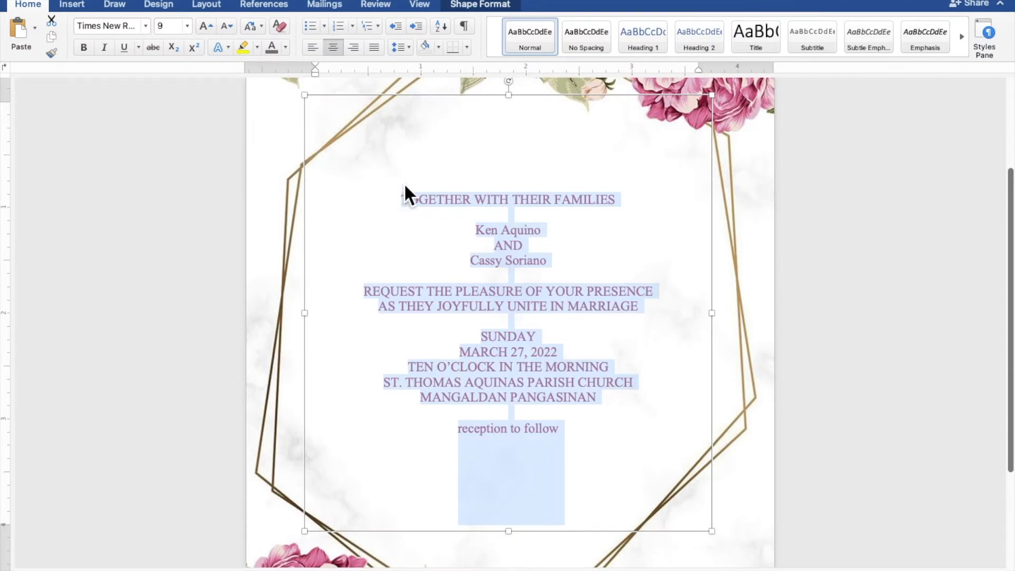
# Set both name lines in Romantic Lovely at size 35
pyautogui.moveTo(554, 232); pyautogui.dragTo(486, 232)
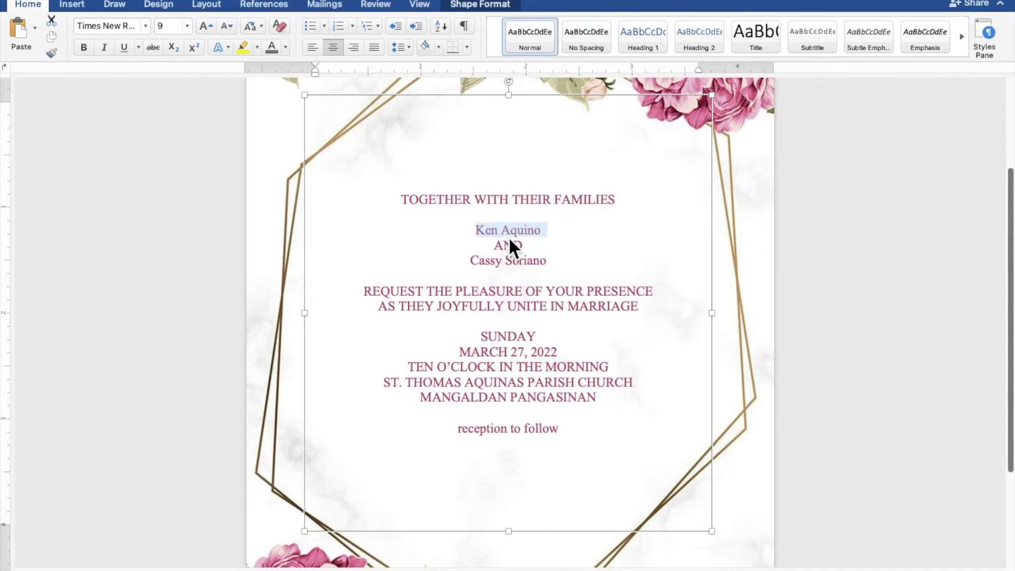
pyautogui.moveTo(558, 266); pyautogui.dragTo(493, 267)
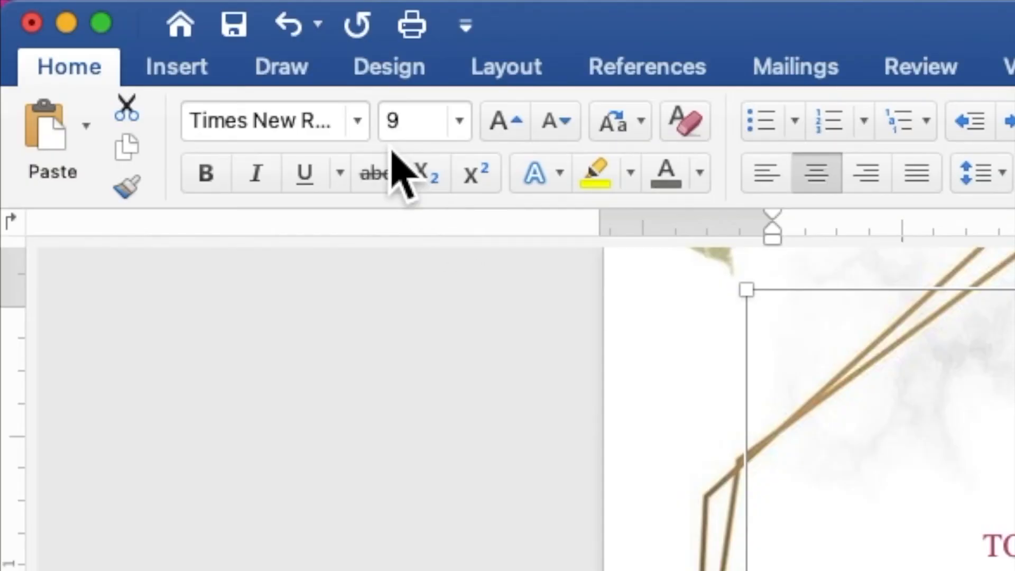
pyautogui.click(146, 27)
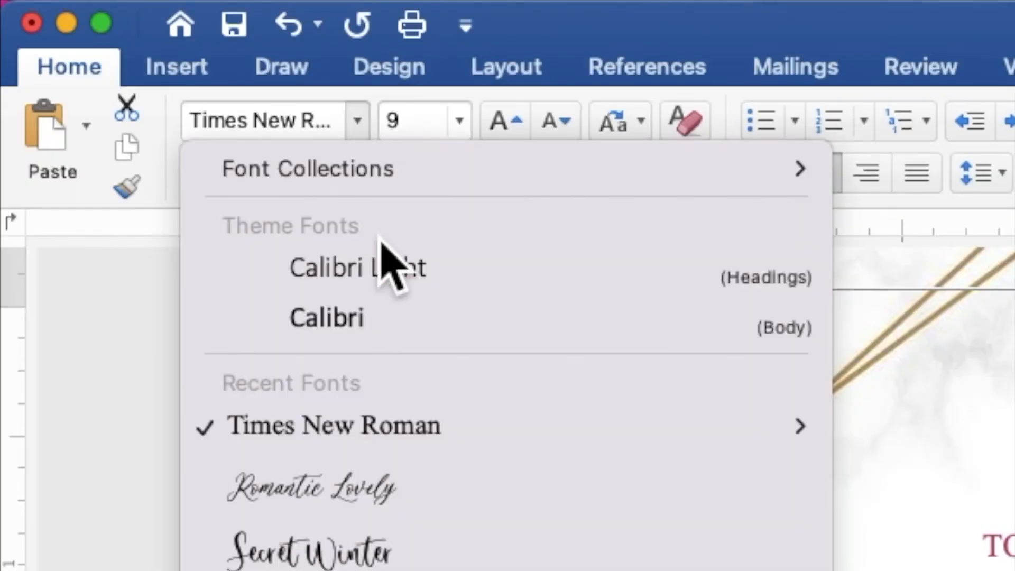
pyautogui.click(426, 485)
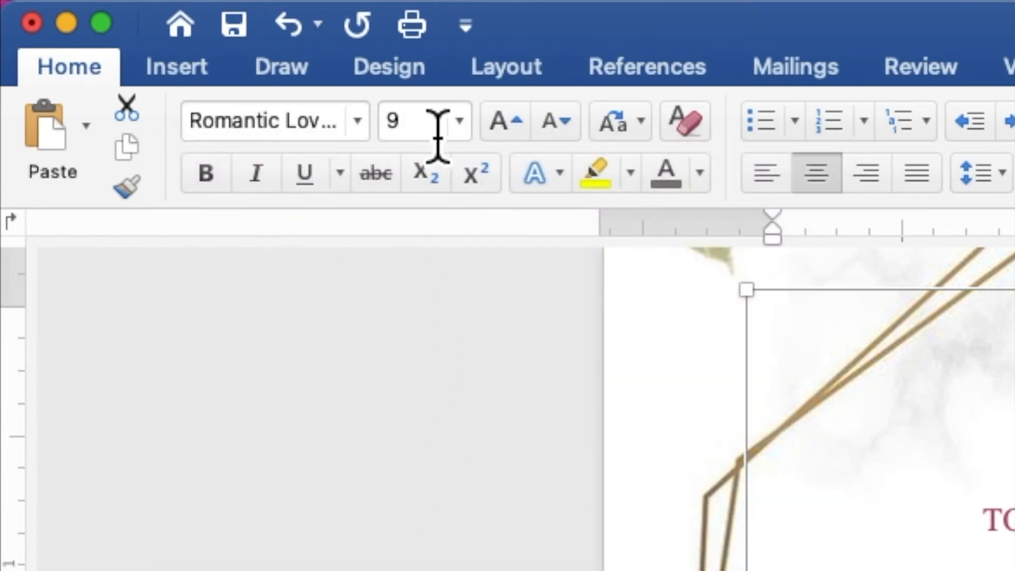
pyautogui.click(389, 125)
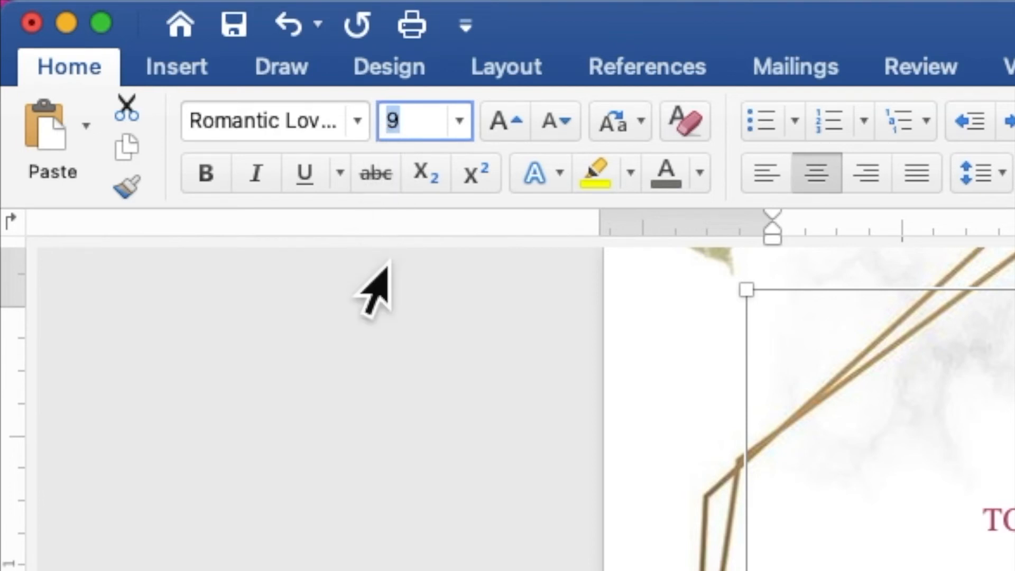
pyautogui.write('35')
pyautogui.press('Return')
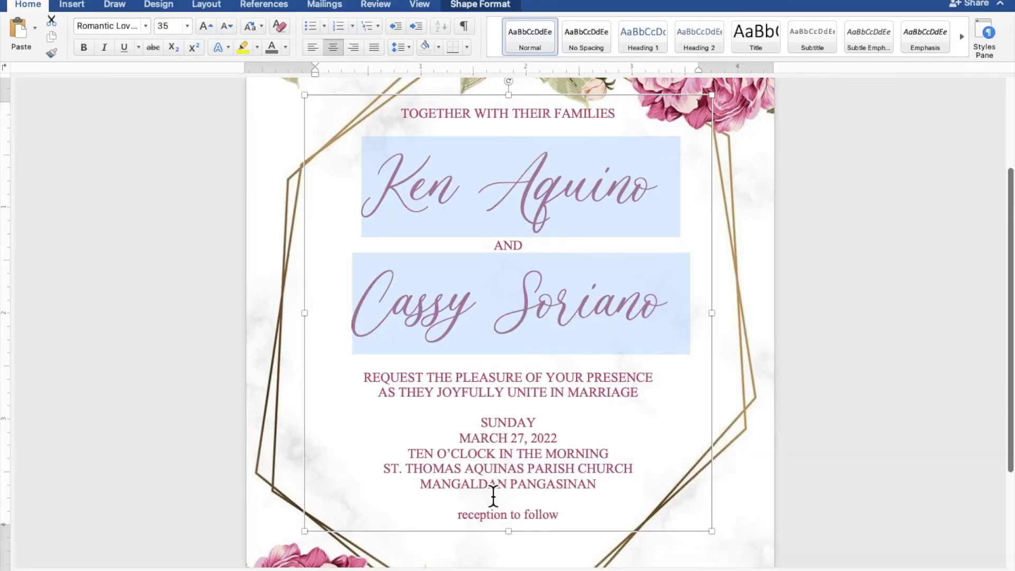
# Extend the text box's bottom edge downward so all the text fits
pyautogui.click(518, 543)
pyautogui.moveTo(518, 542); pyautogui.dragTo(516, 563)
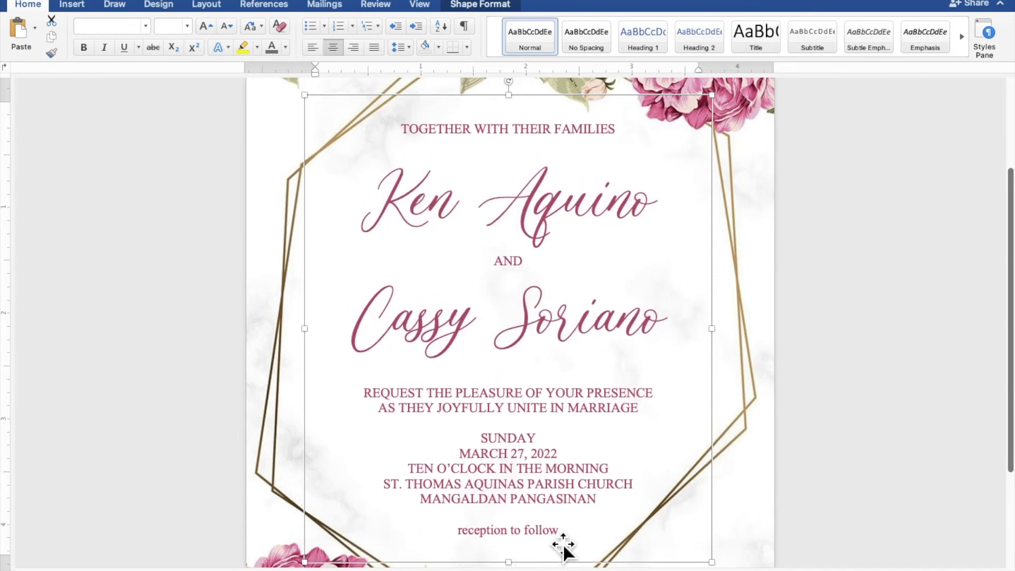
pyautogui.moveTo(568, 537); pyautogui.dragTo(483, 536)
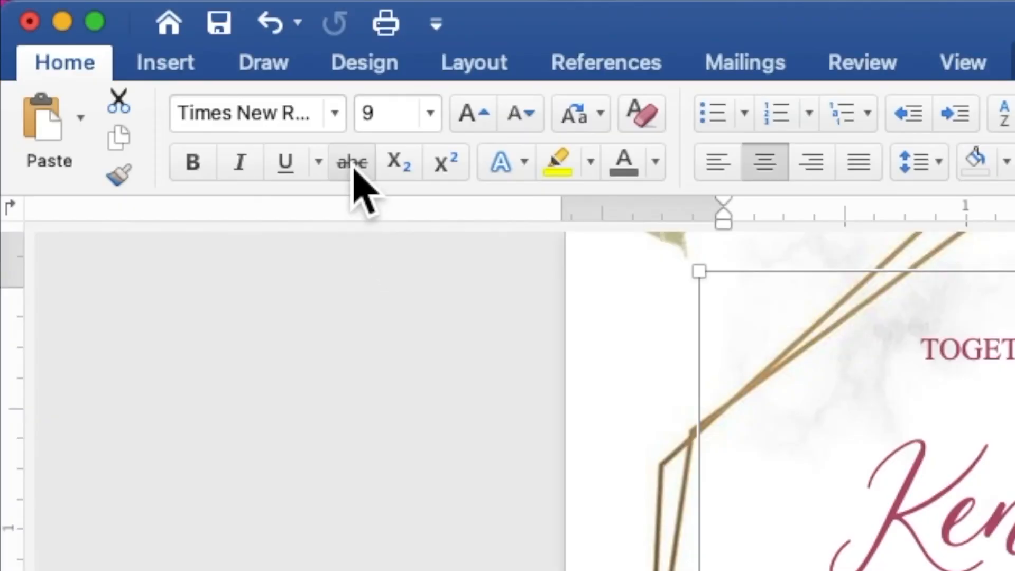
# Set the "reception to follow" line in Romantic Lovely at size 12
pyautogui.click(336, 117)
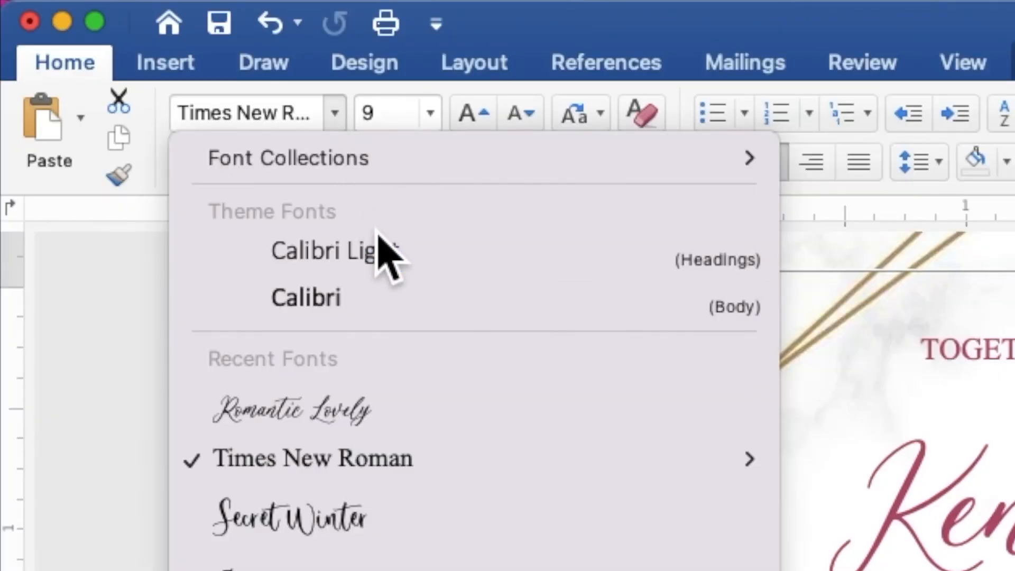
pyautogui.click(420, 415)
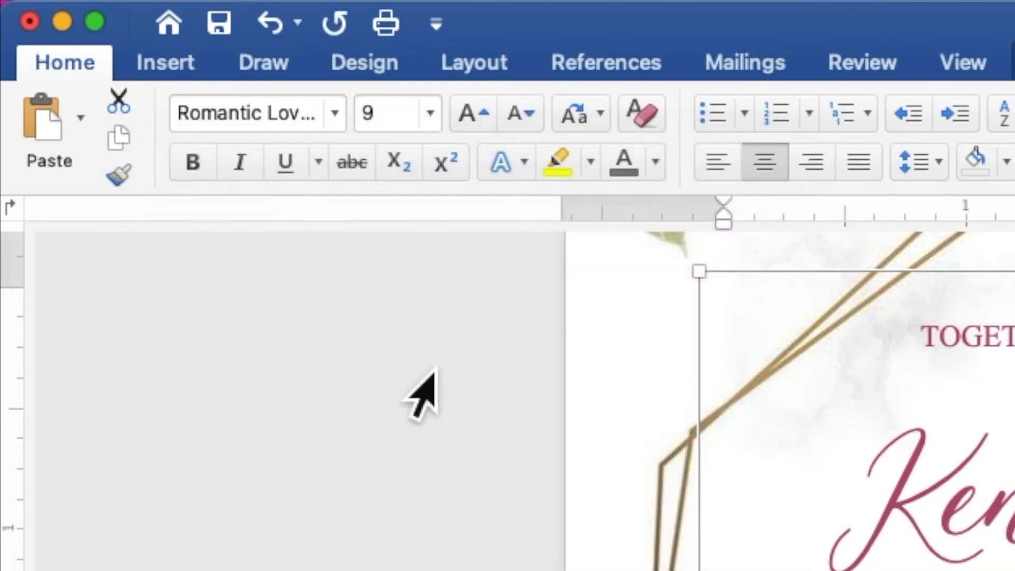
pyautogui.click(389, 113)
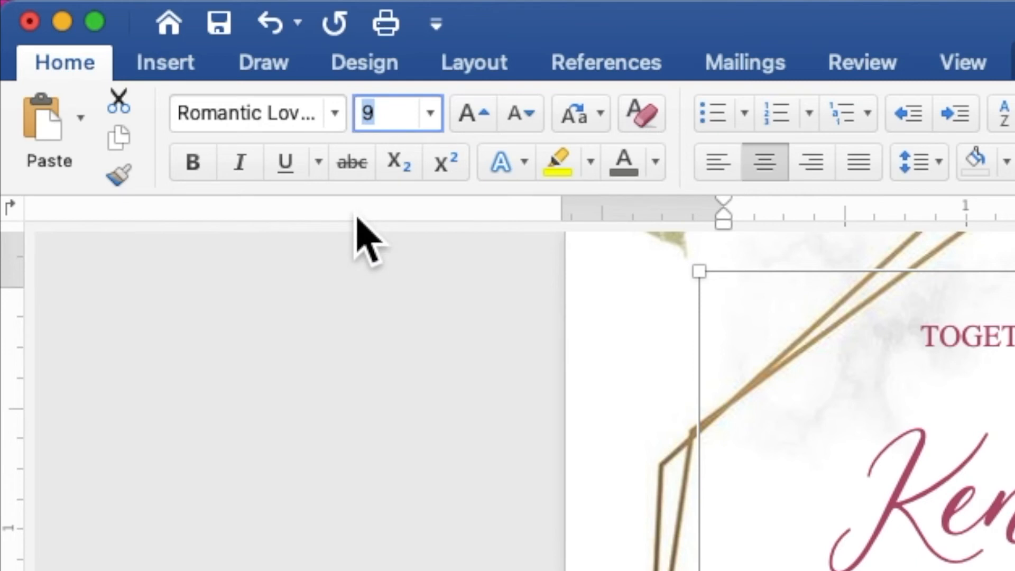
pyautogui.write('12')
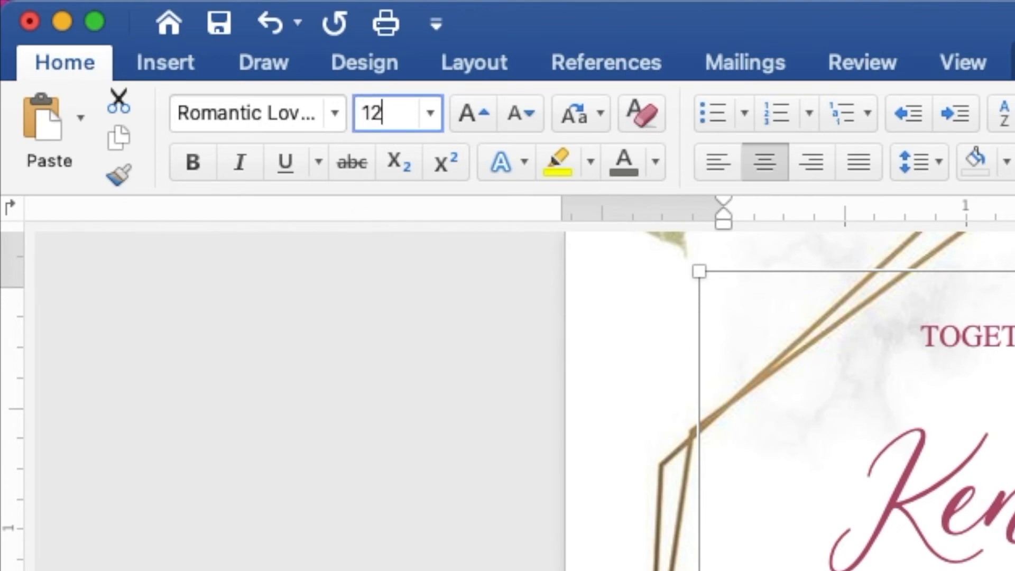
pyautogui.press('Return')
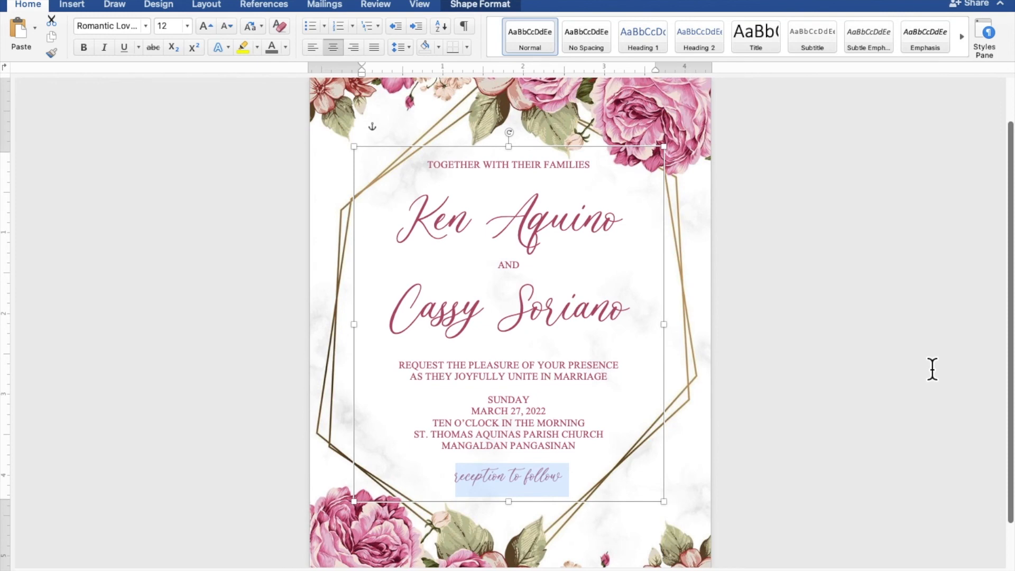
# Nudge the text box slightly lower on the page and deselect it
pyautogui.click(883, 383)
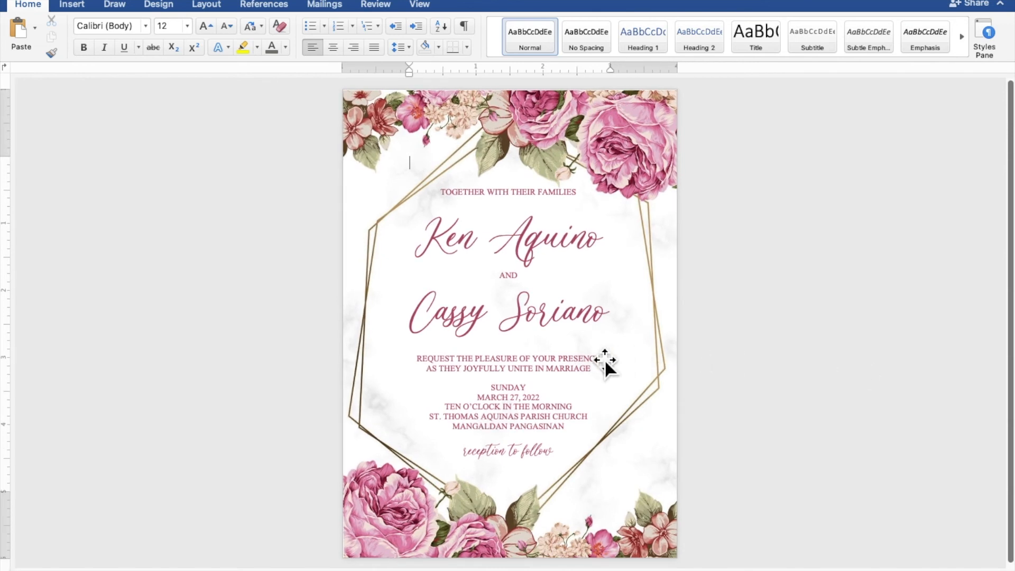
pyautogui.moveTo(571, 353); pyautogui.dragTo(574, 361)
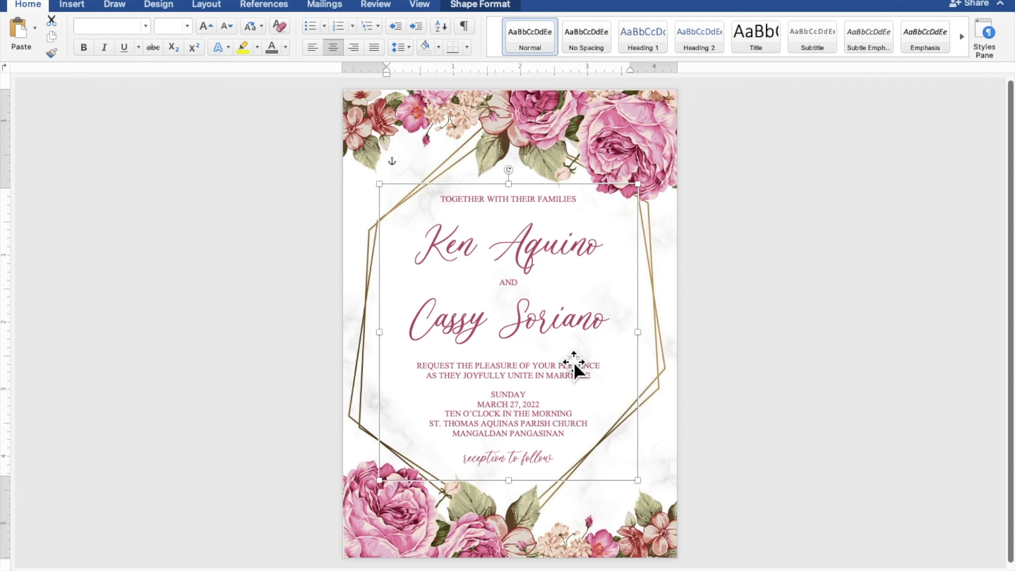
pyautogui.click(894, 411)
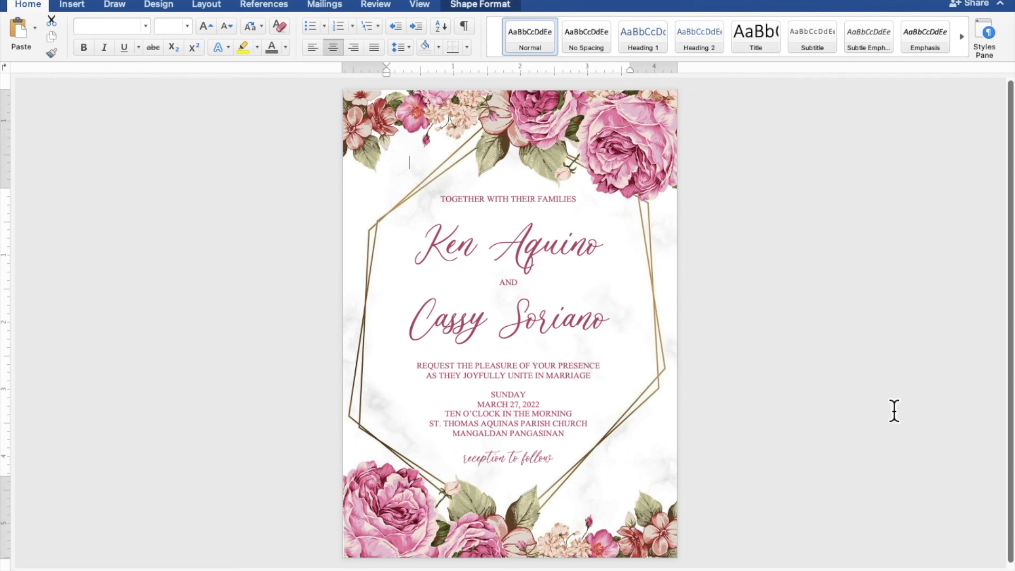